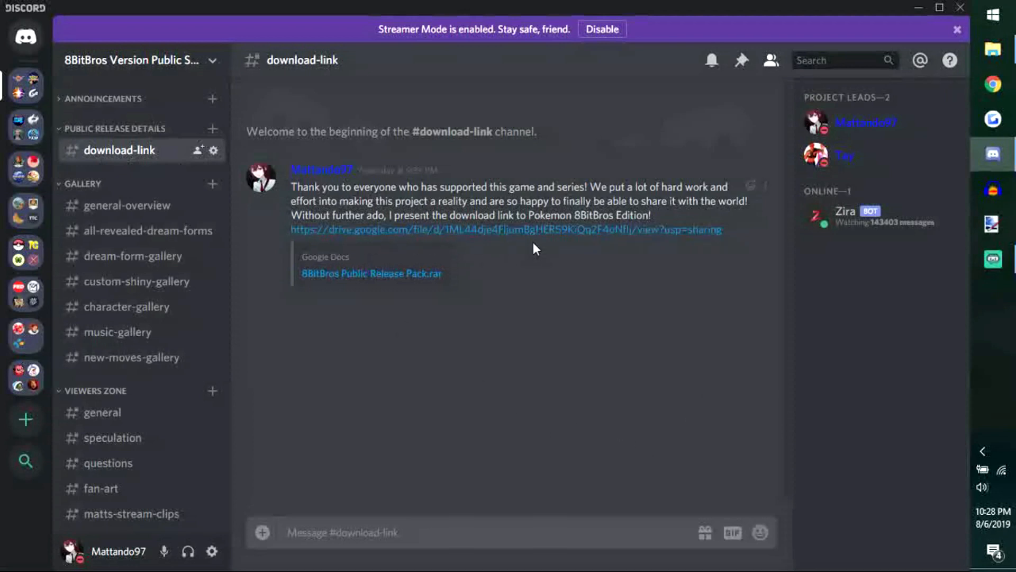
- Open the shared Google Drive link and download 8BitBros Public Release Pack.rar despite the virus scan notice
left_click(605, 231)
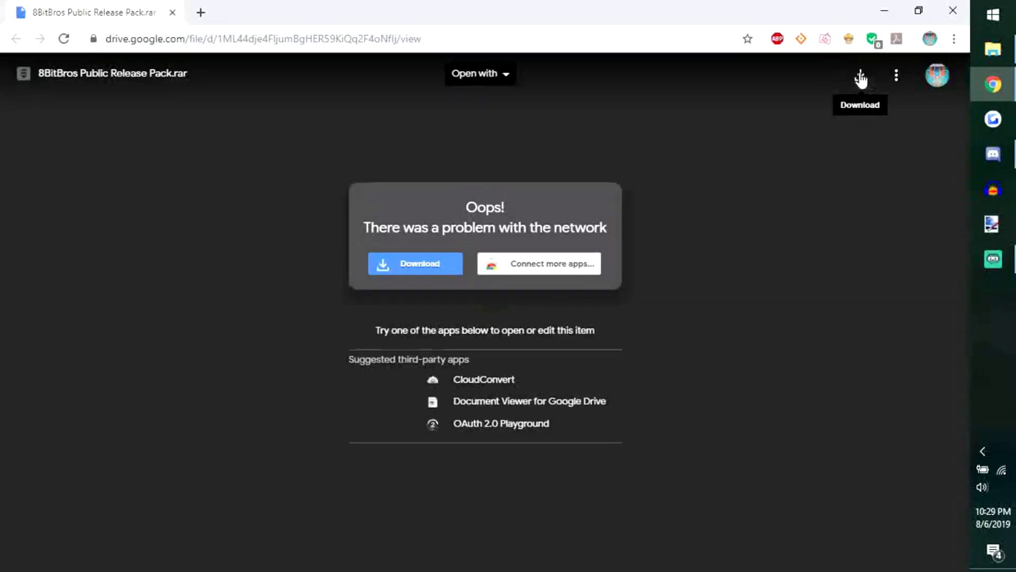
left_click(418, 269)
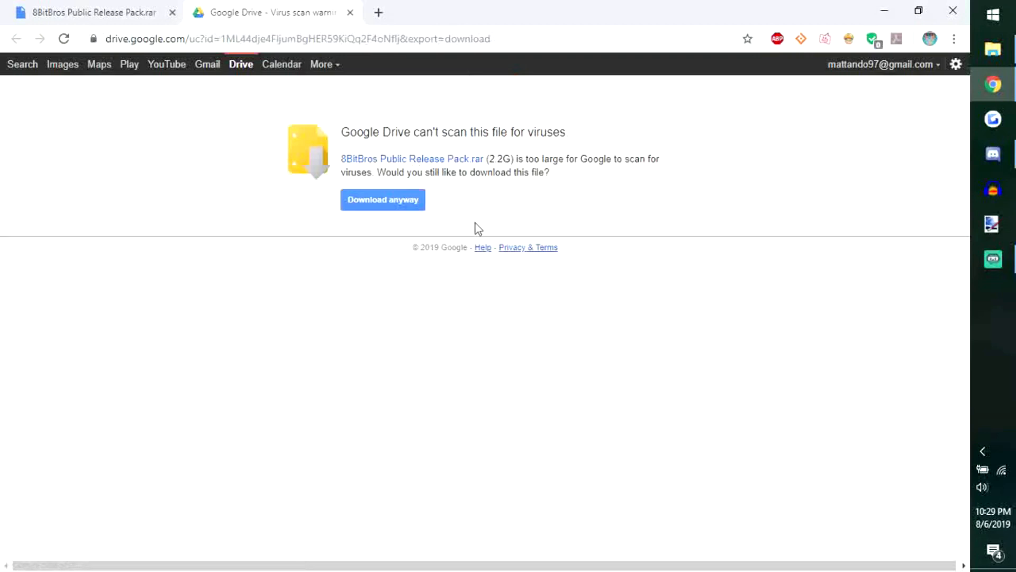
left_click(367, 206)
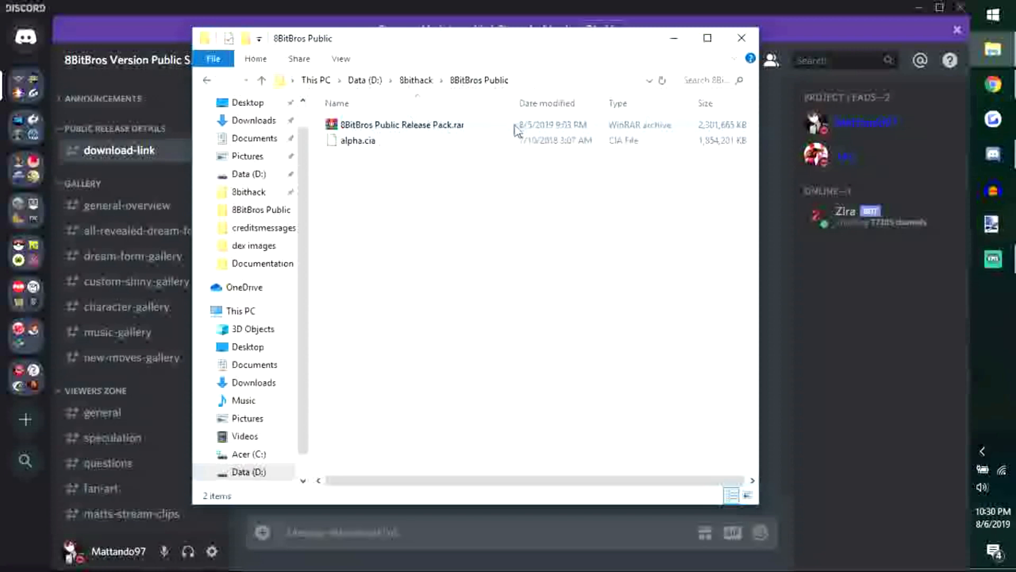
left_click(356, 127)
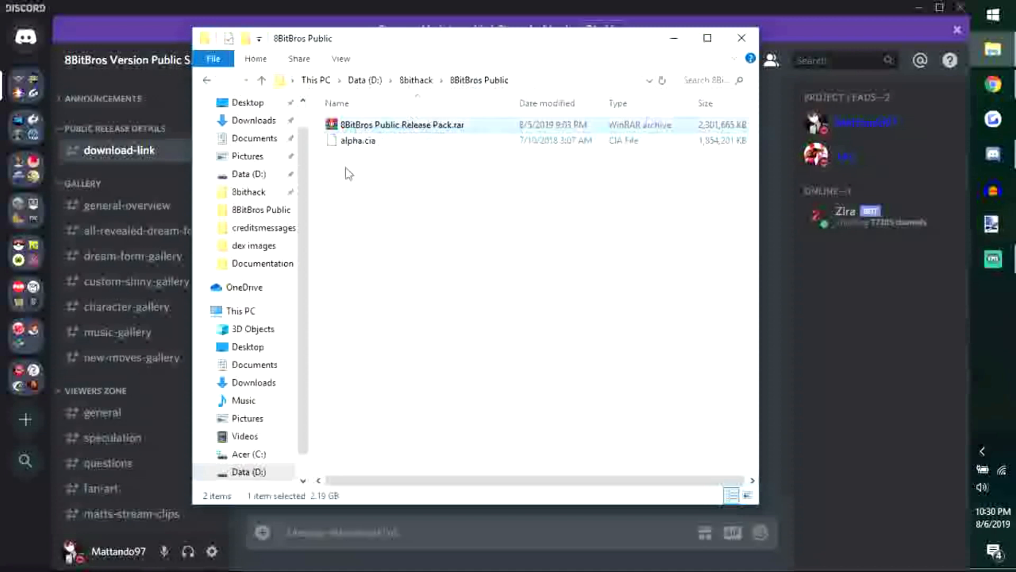
left_click(341, 142)
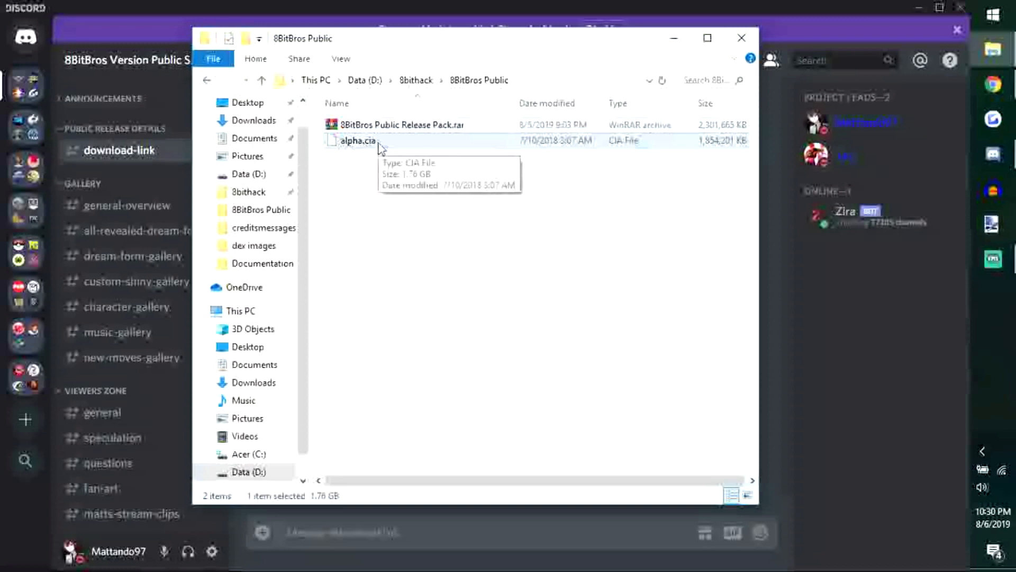
left_click(467, 305)
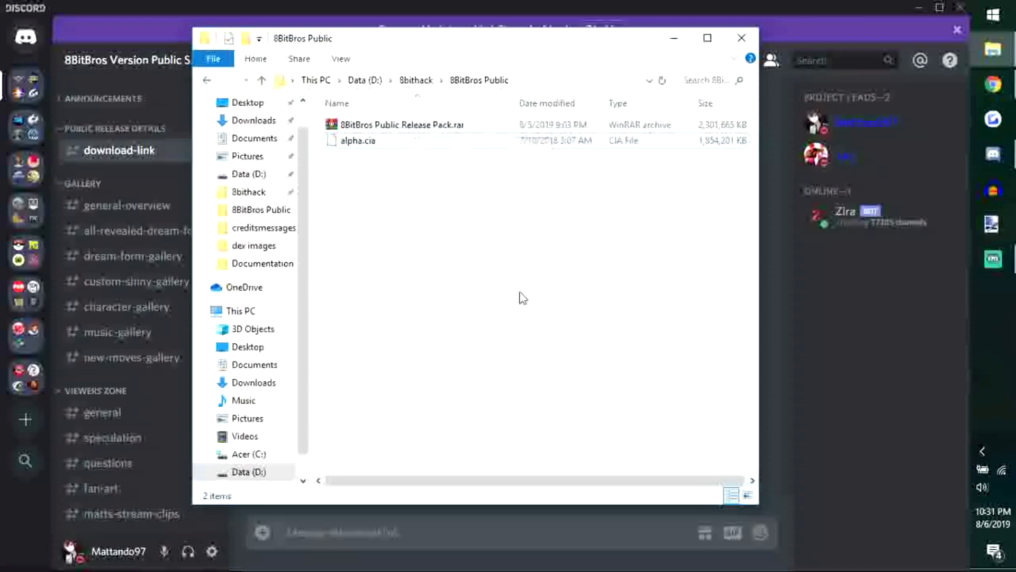
- Open 8BitBros Public Release Pack.rar and extract its Game Building Tool and Game Files folders into the 8BitBros Public folder
left_click(433, 127)
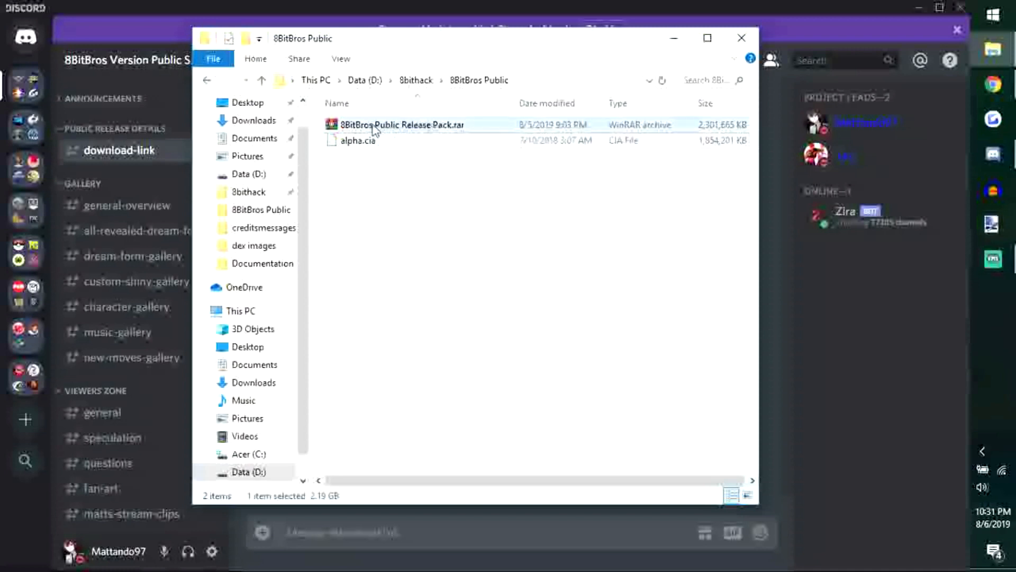
double_click(415, 129)
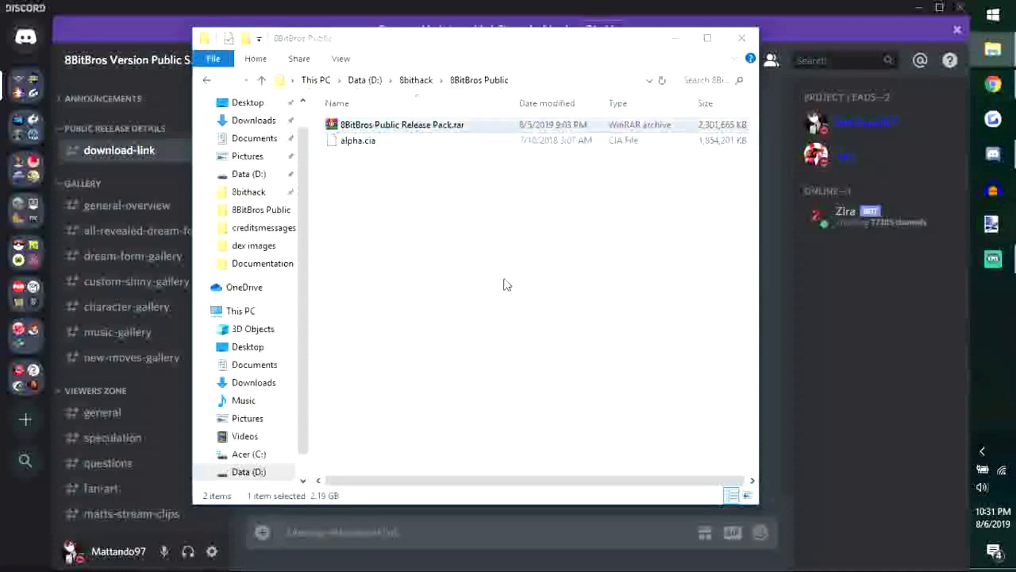
left_click(689, 290)
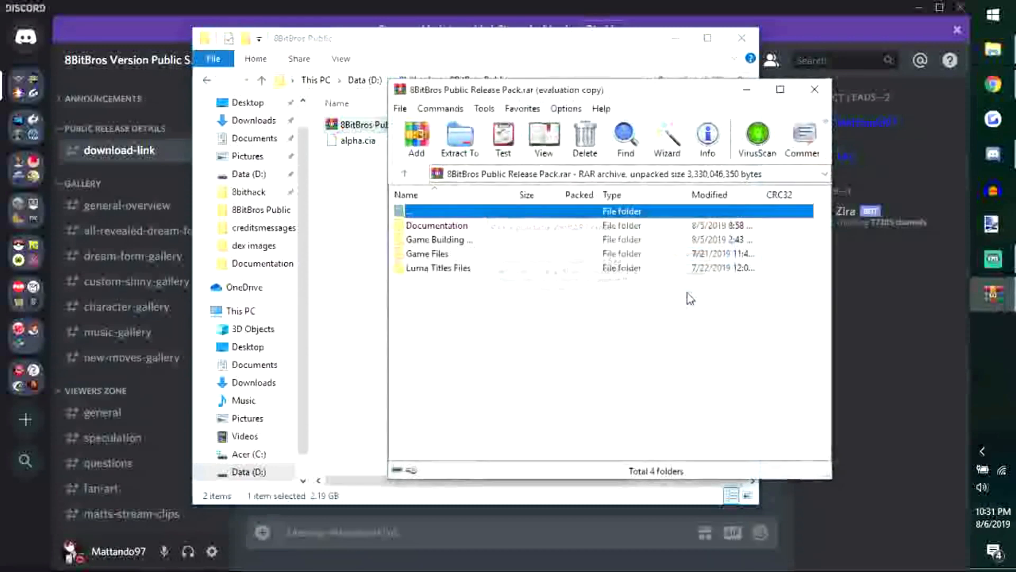
left_click_drag(633, 94, 768, 69)
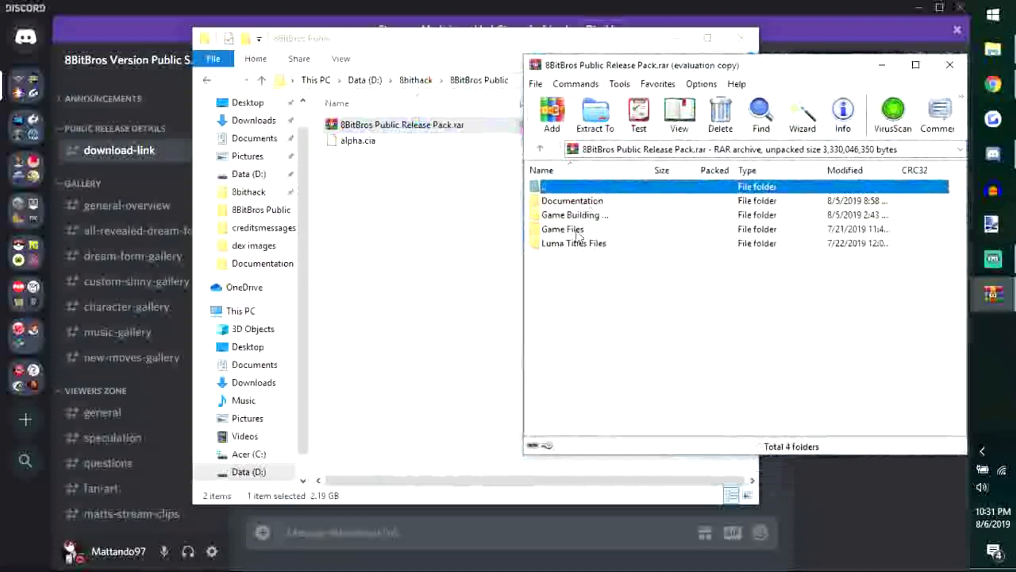
left_click(589, 217)
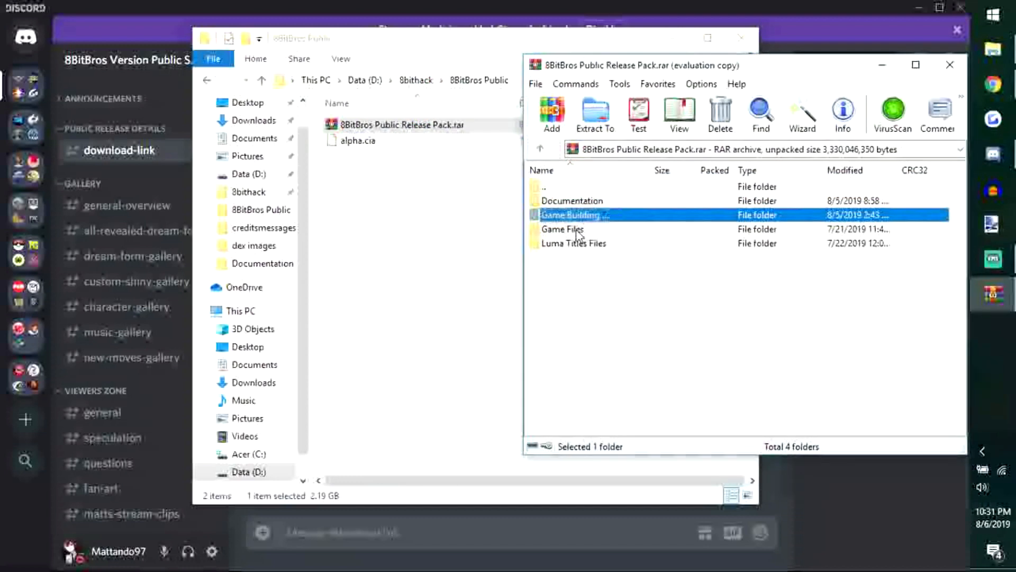
left_click(579, 231, "ctrl")
left_click_drag(579, 231, 365, 209)
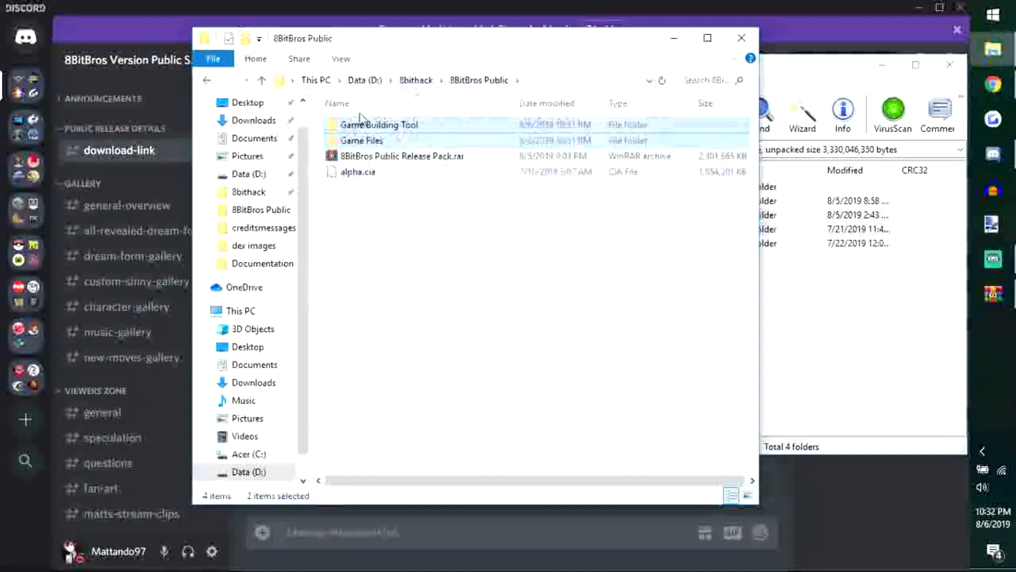
left_click(422, 264)
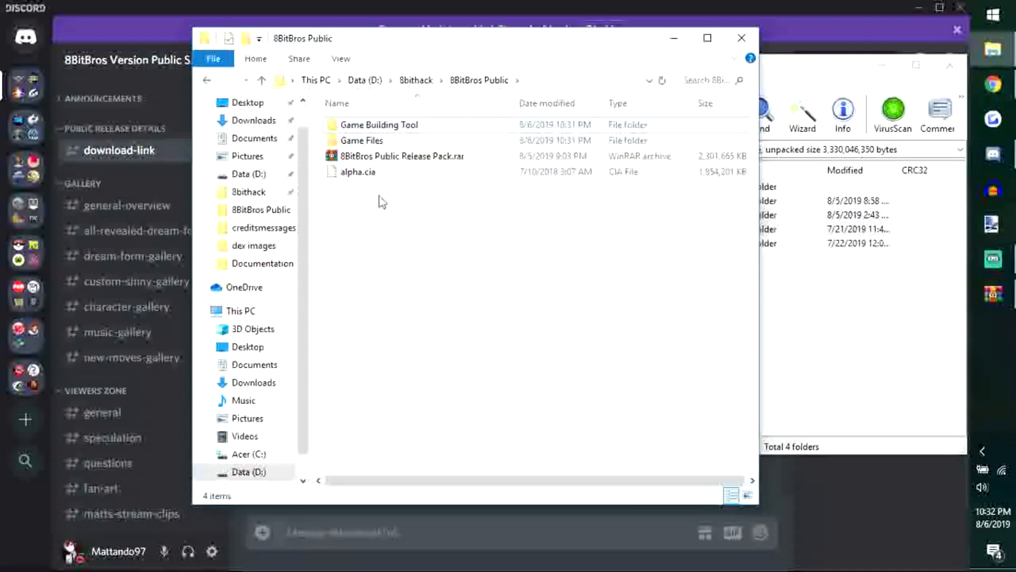
- Copy alpha.cia from the 8BitBros Public folder into the PackHack folder inside Game Building Tool
left_click(350, 177)
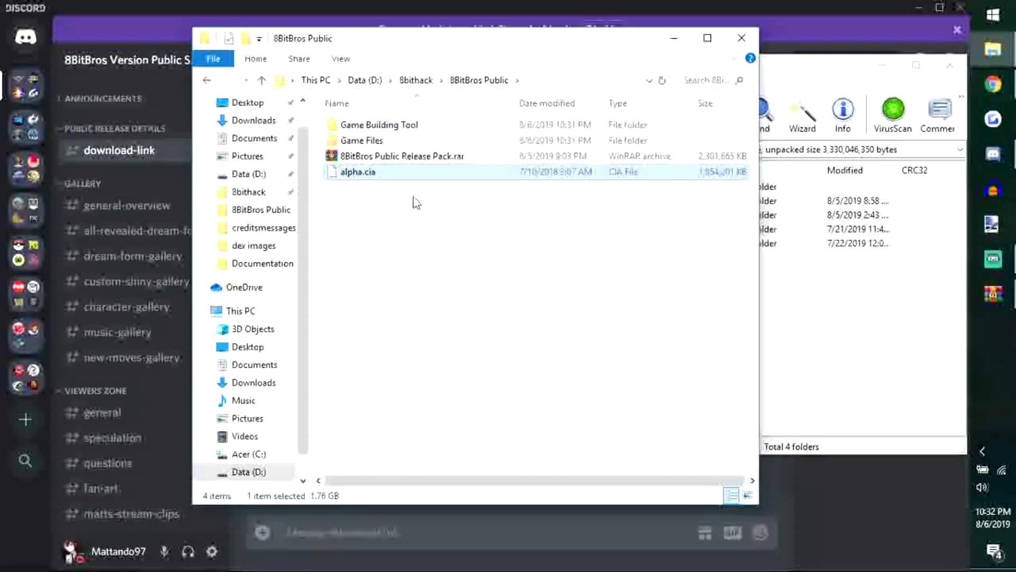
right_click(373, 177)
left_click(418, 371)
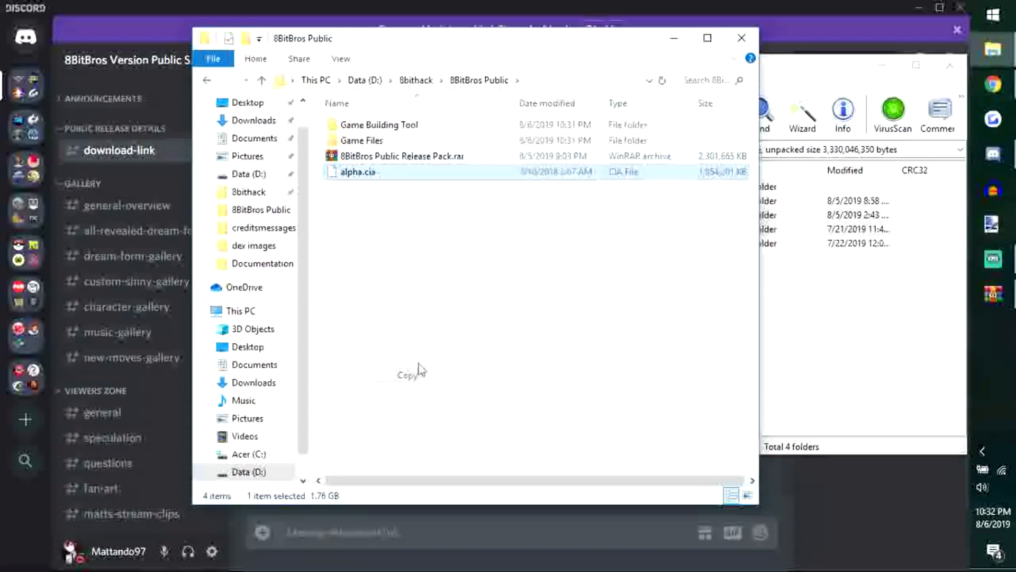
left_click(390, 244)
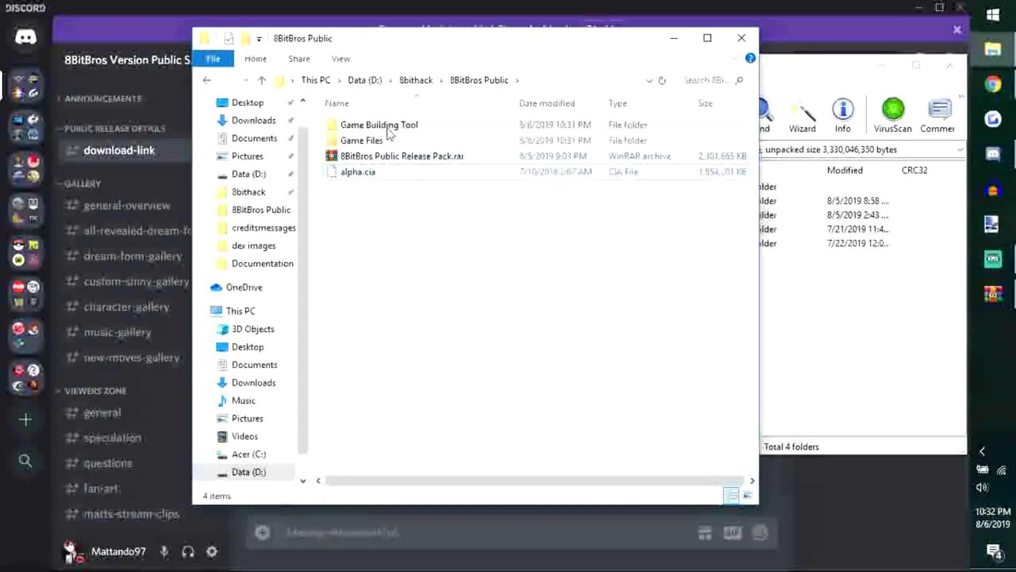
double_click(387, 127)
double_click(376, 125)
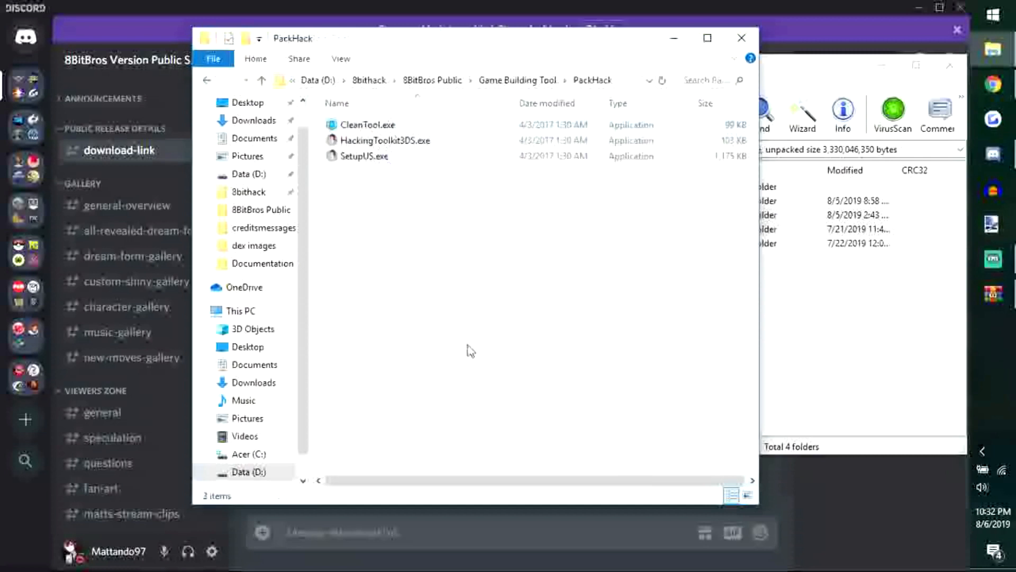
right_click(376, 204)
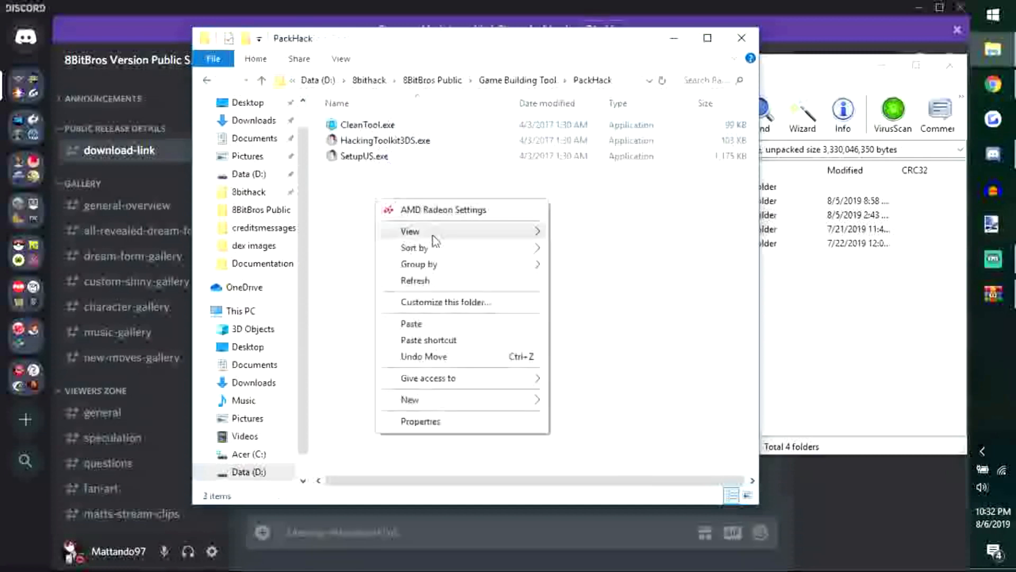
left_click(441, 330)
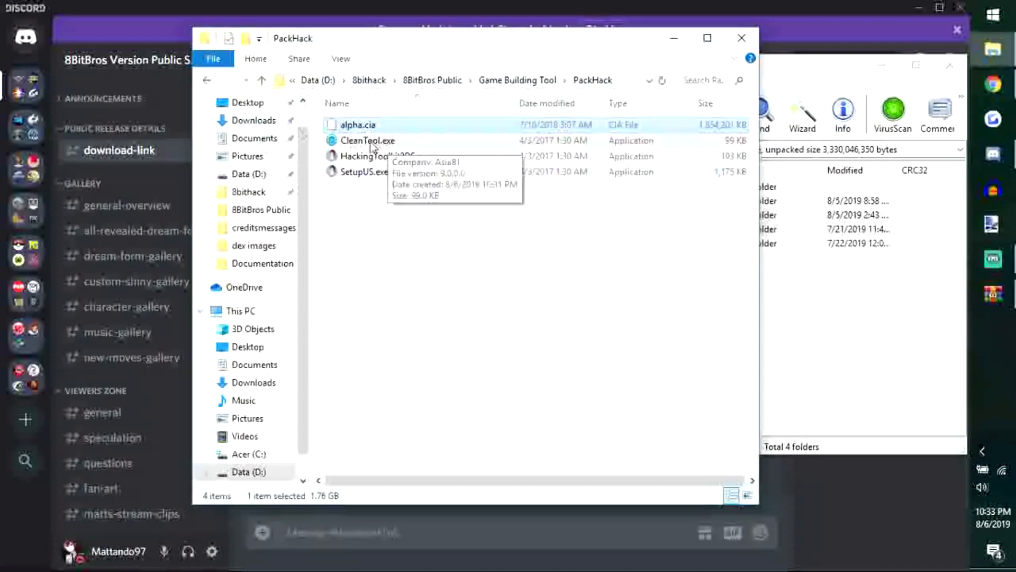
left_click(442, 283)
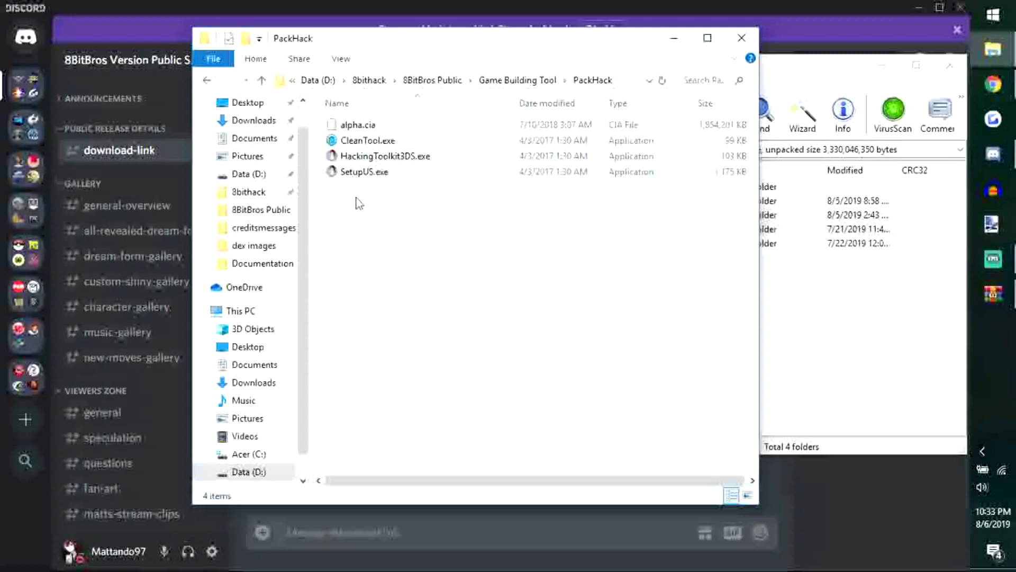
- Launch HackingToolkit3DS.exe from the PackHack folder and choose the CE option for extracting a .CIA file
double_click(440, 159)
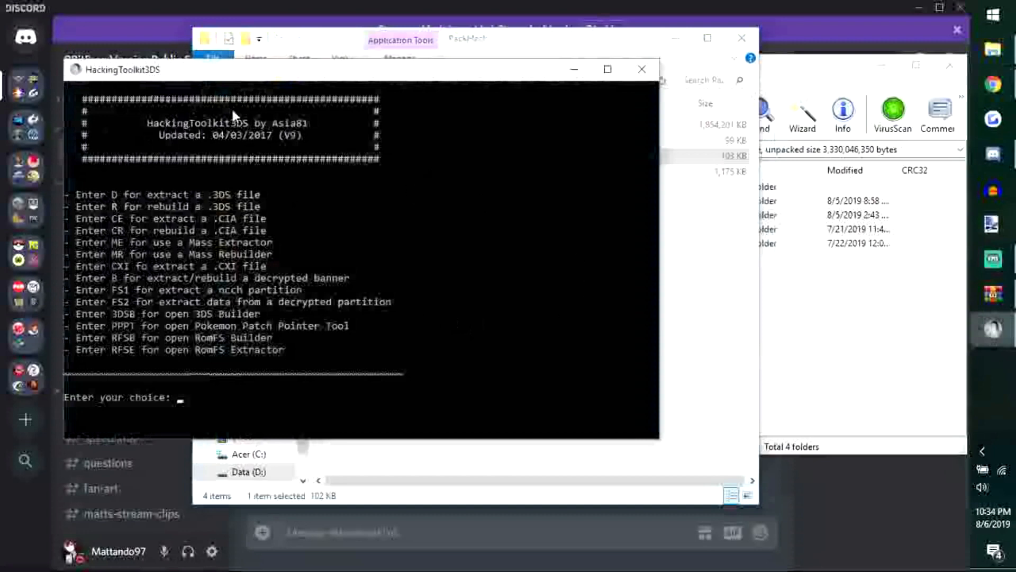
left_click(724, 270)
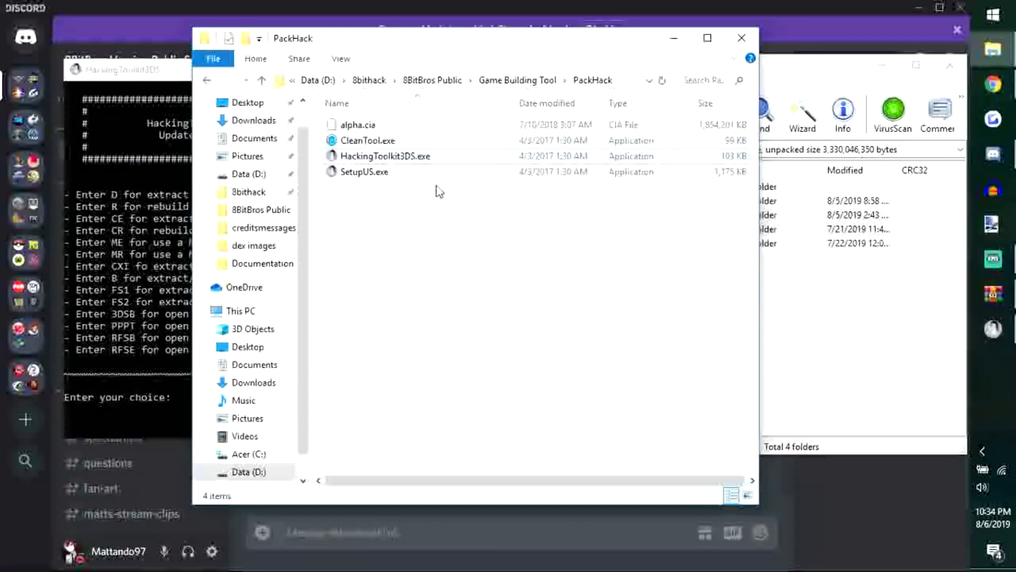
left_click(118, 63)
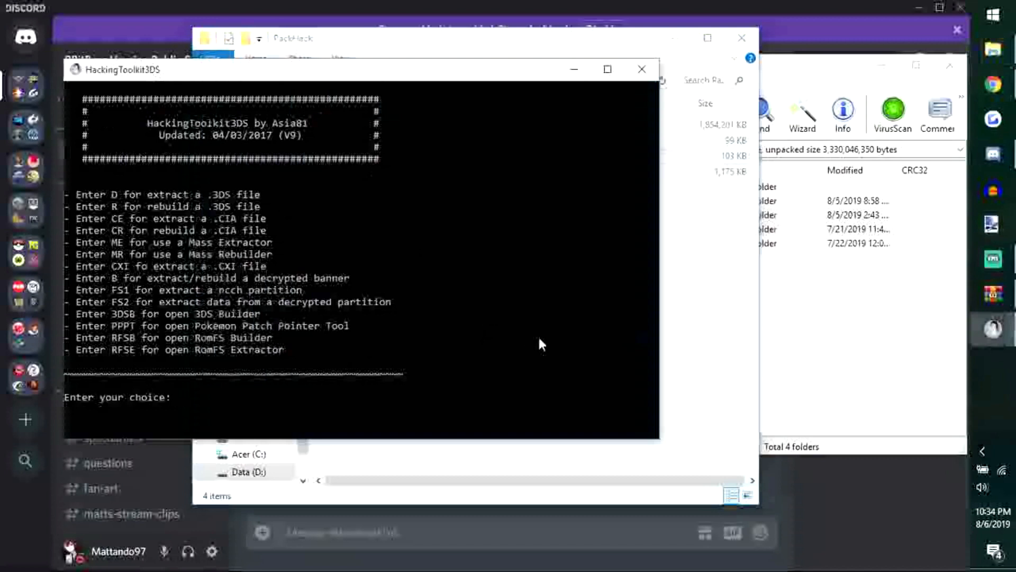
left_click(713, 283)
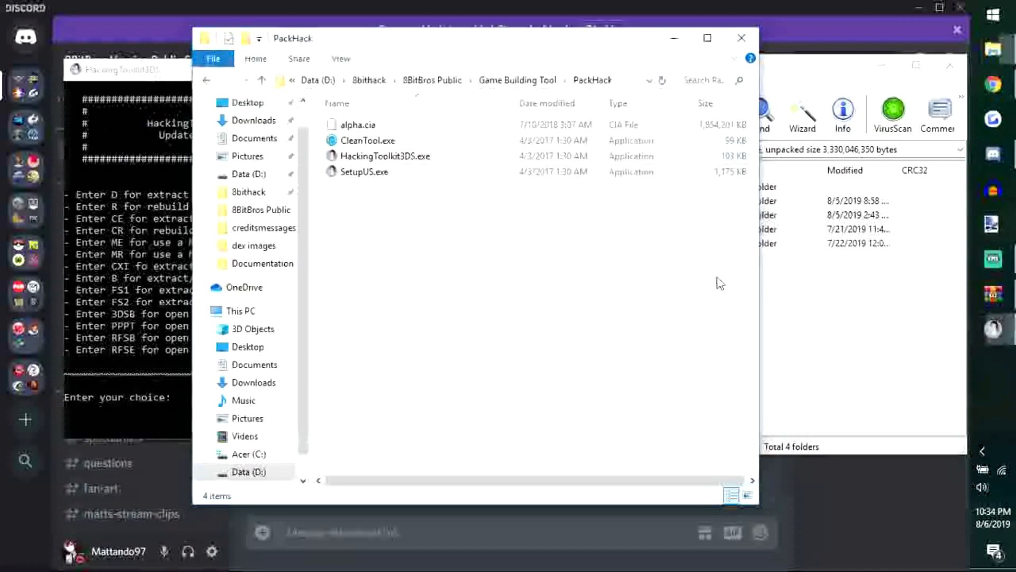
left_click(379, 178)
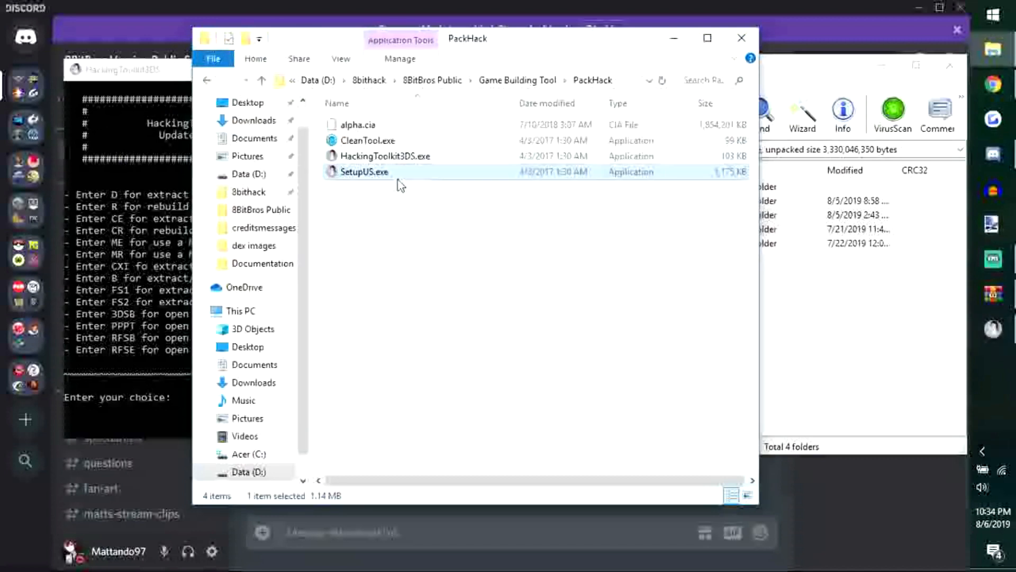
left_click(595, 325)
left_click(164, 76)
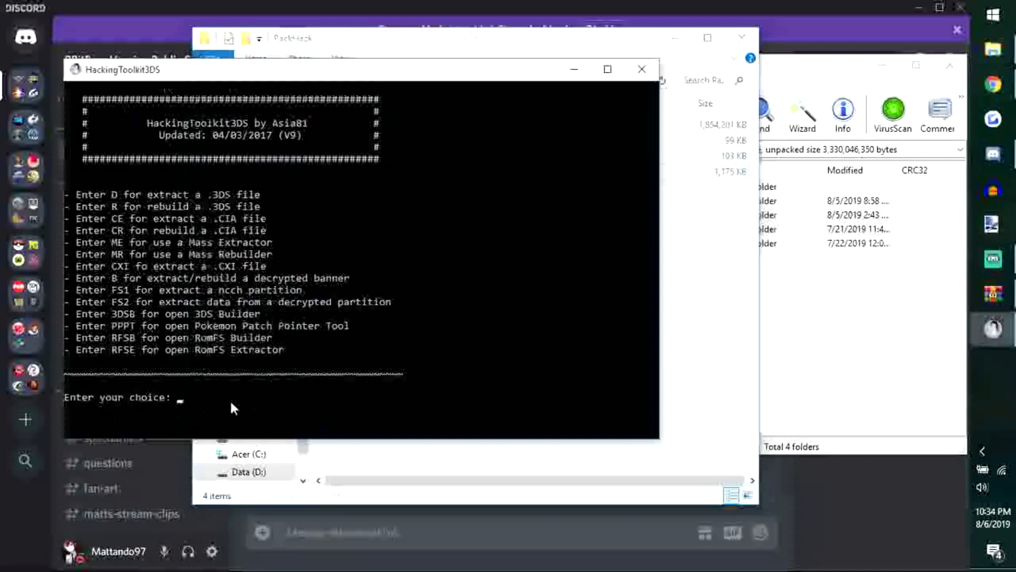
type("CE")
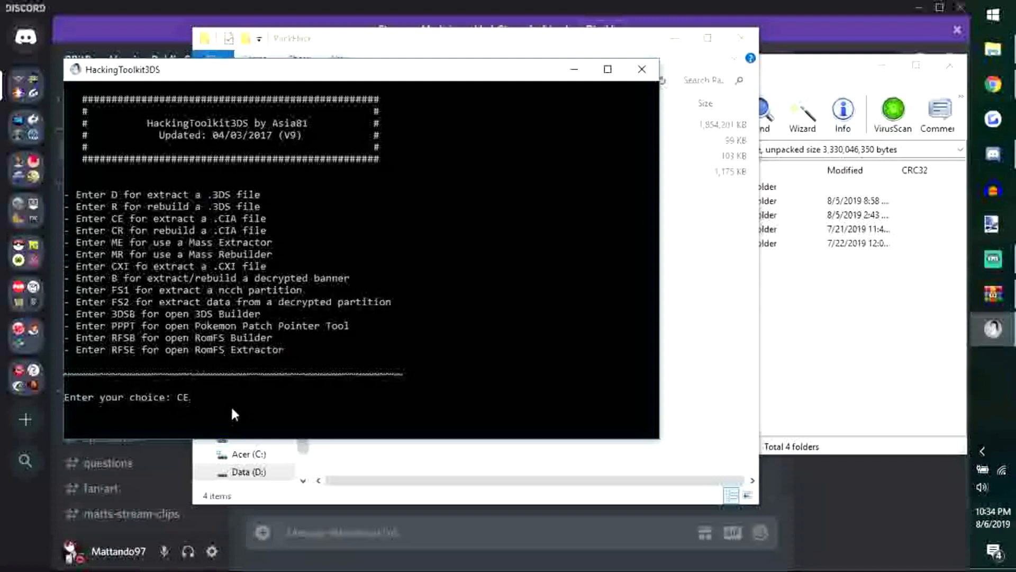
key("Return")
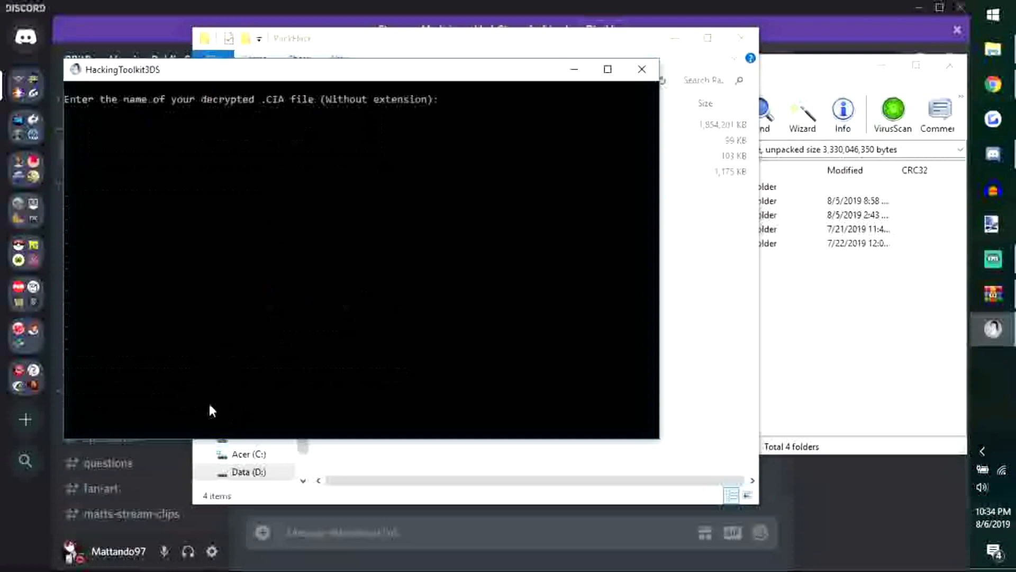
- Extract the decrypted CIA file named alpha with code.bin decompression set to y, and close the toolkit once extraction finishes
left_click(701, 315)
left_click(359, 128)
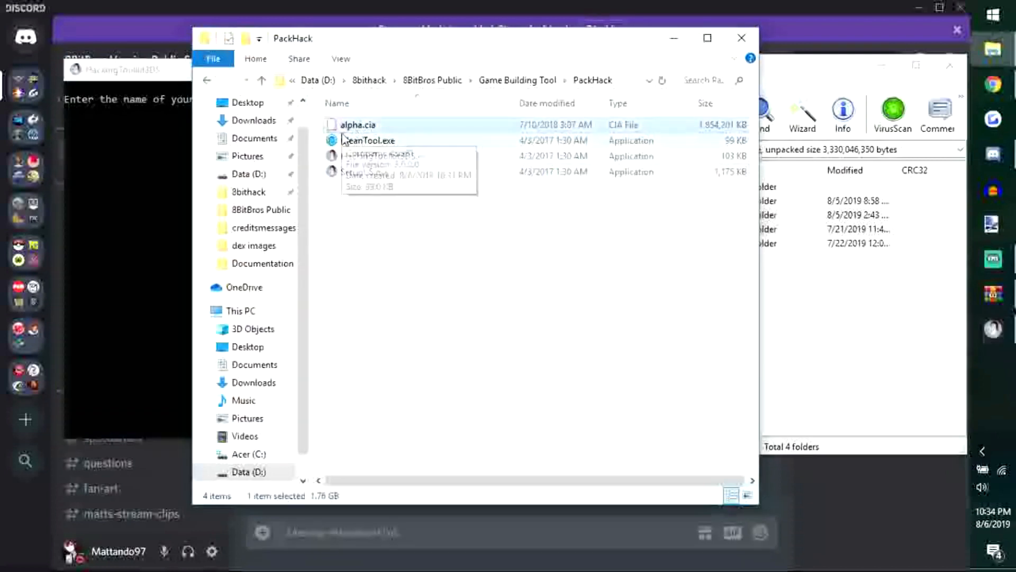
left_click(167, 73)
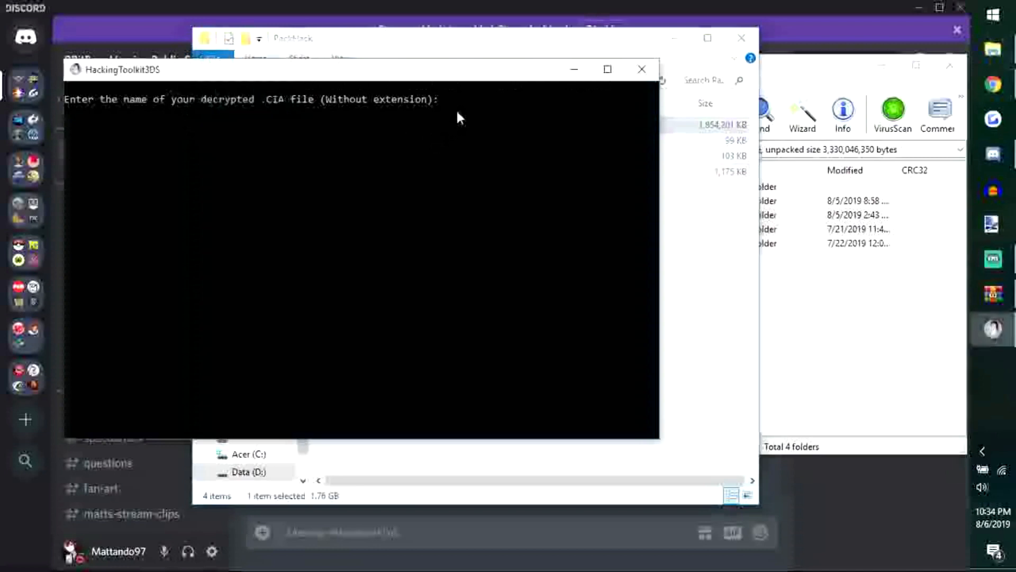
type("alpha")
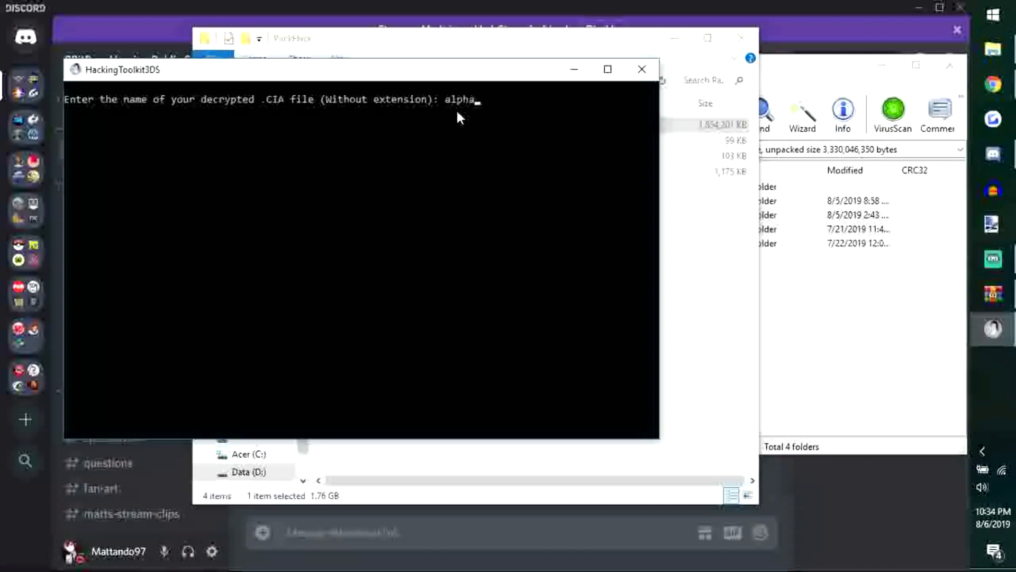
key("Return")
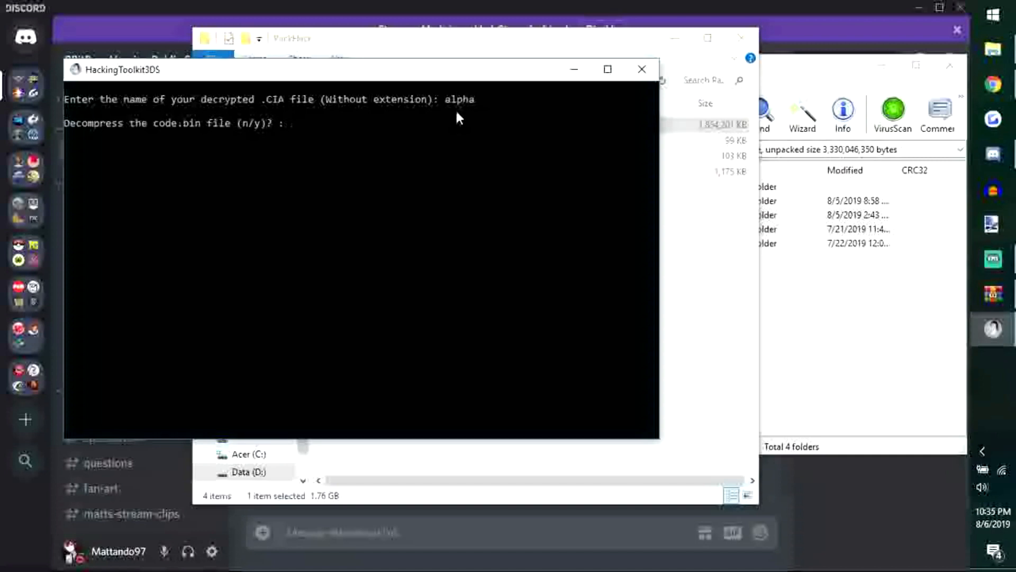
type("y")
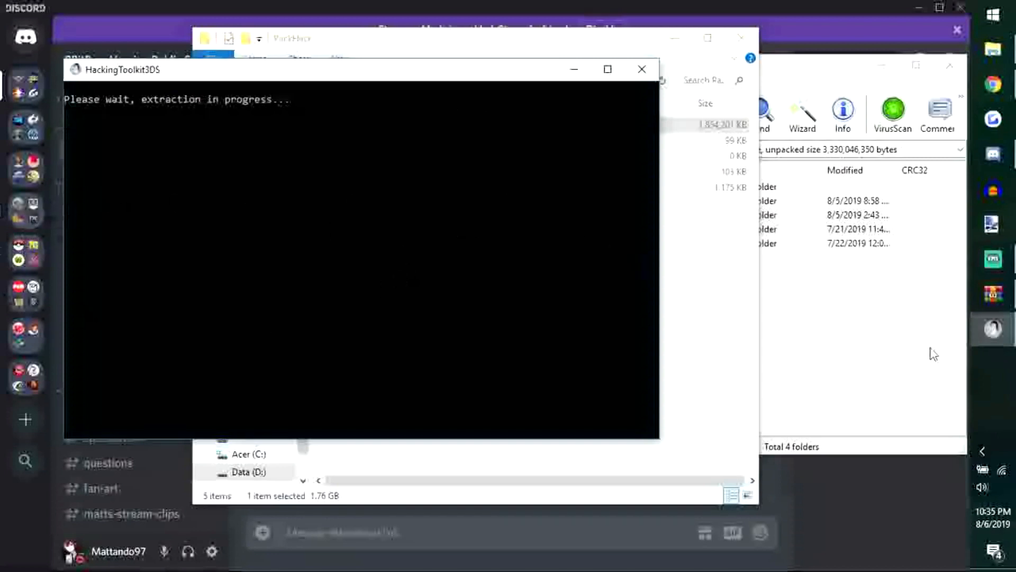
mouse_move(1009, 273)
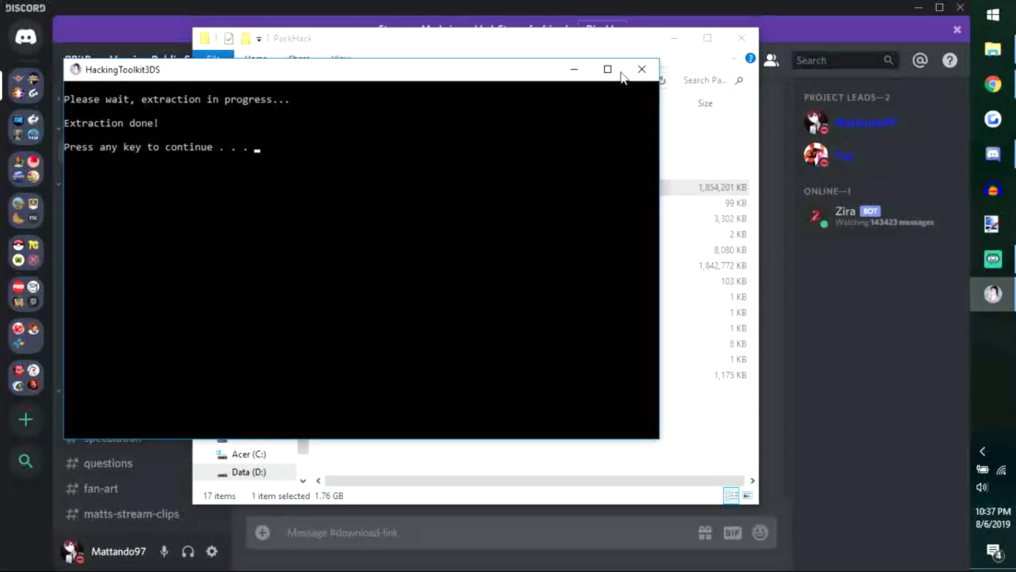
left_click(641, 71)
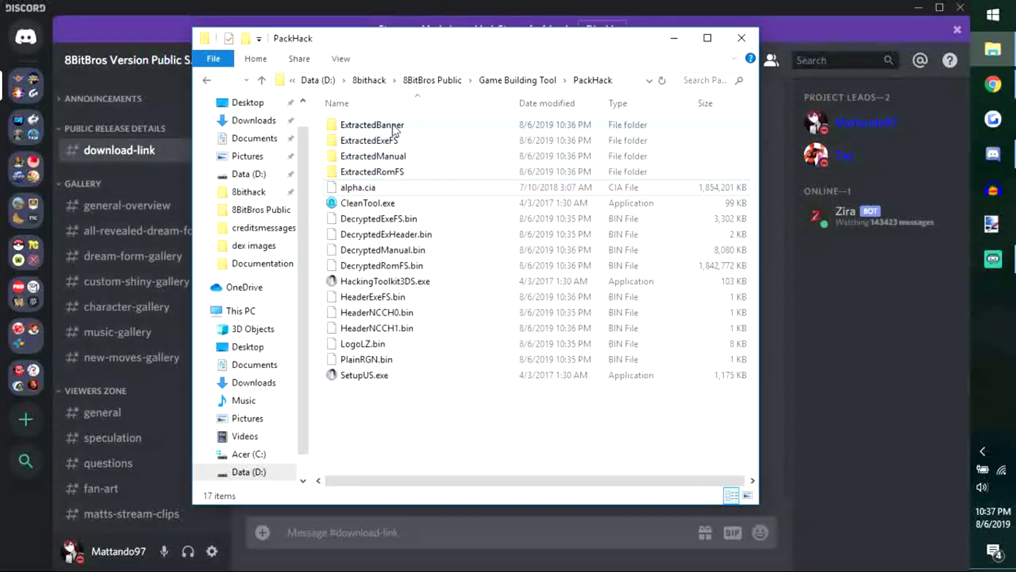
left_click(405, 171)
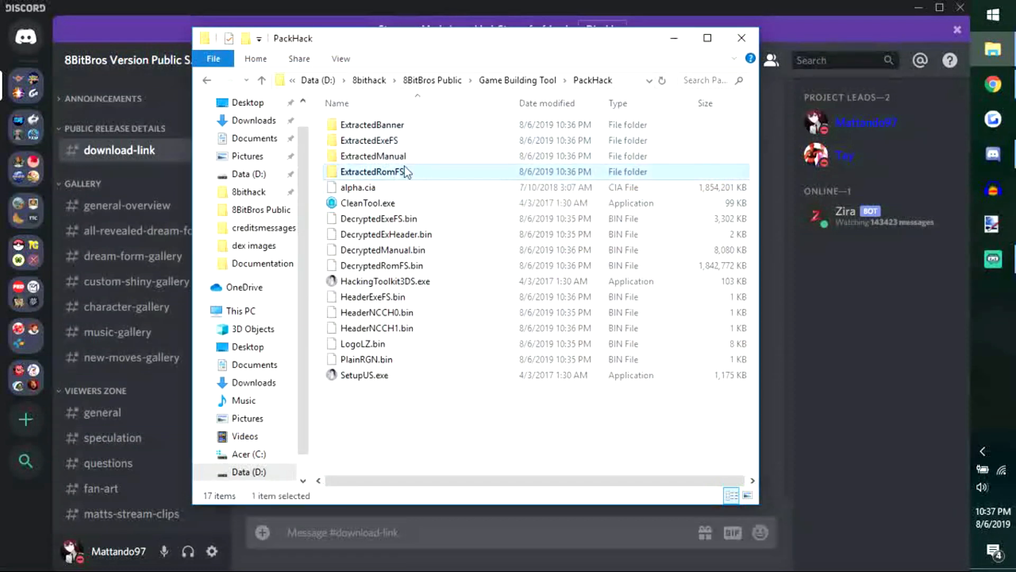
left_click(415, 130)
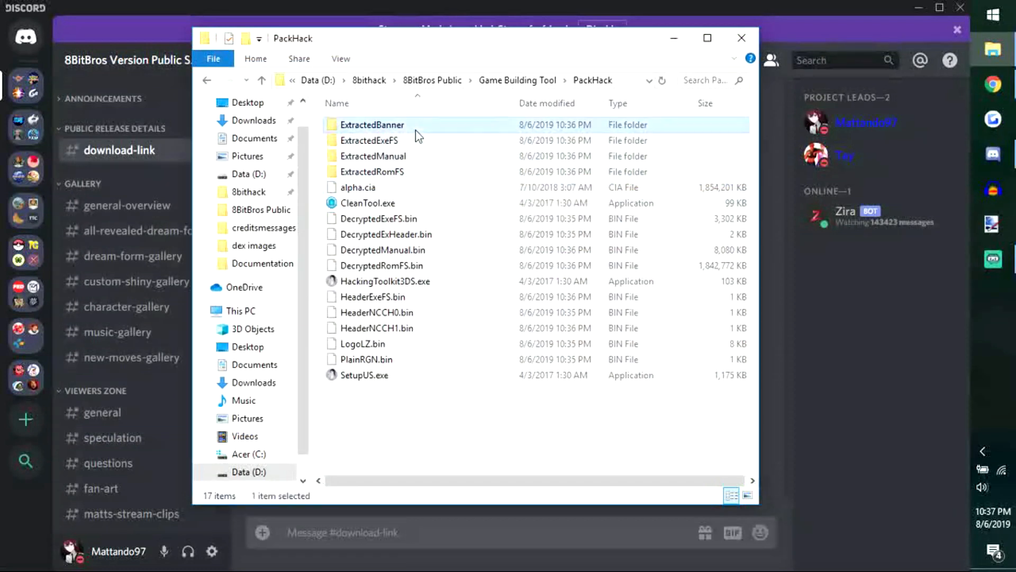
left_click(408, 171)
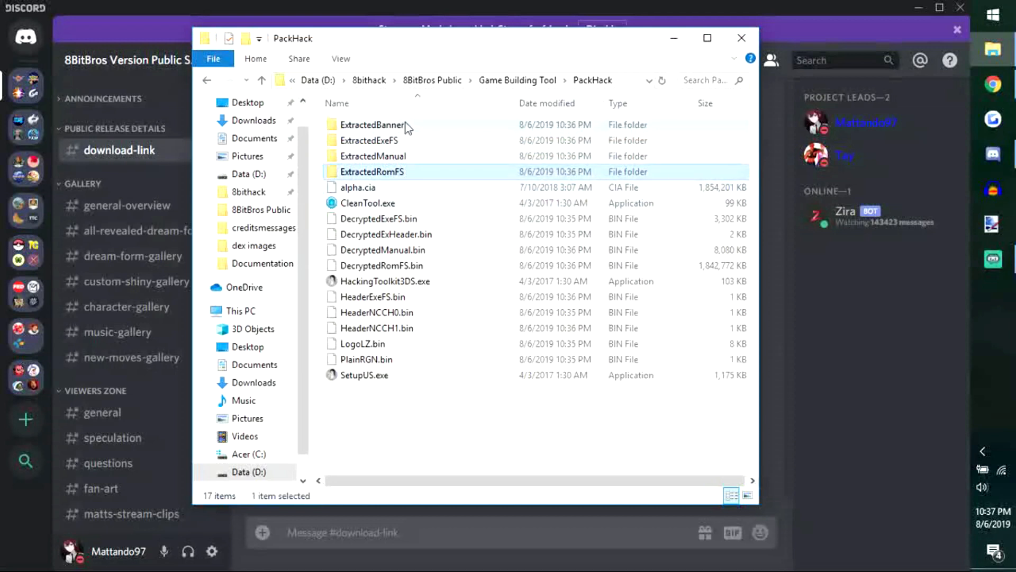
mouse_move(405, 122)
mouse_move(424, 157)
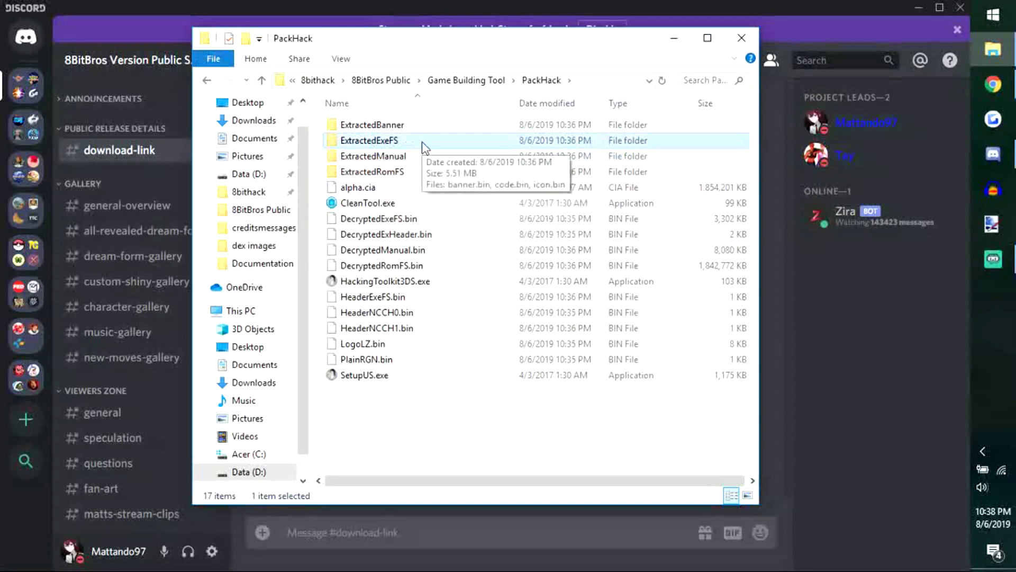
left_click(493, 456)
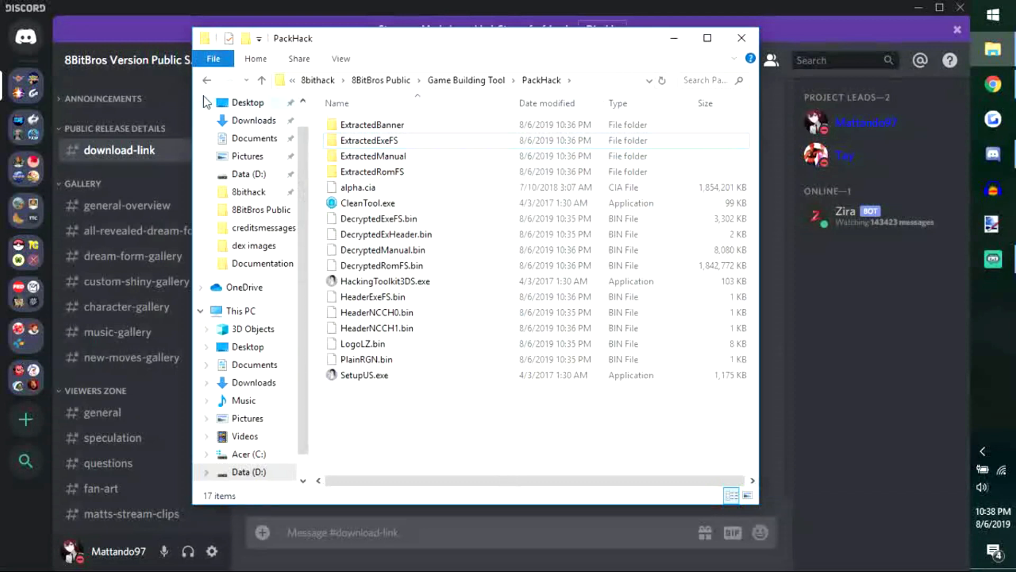
- Return to the 8BitBros Public folder and open its Game Files folder in a separate window
left_click(206, 81)
left_click(206, 81)
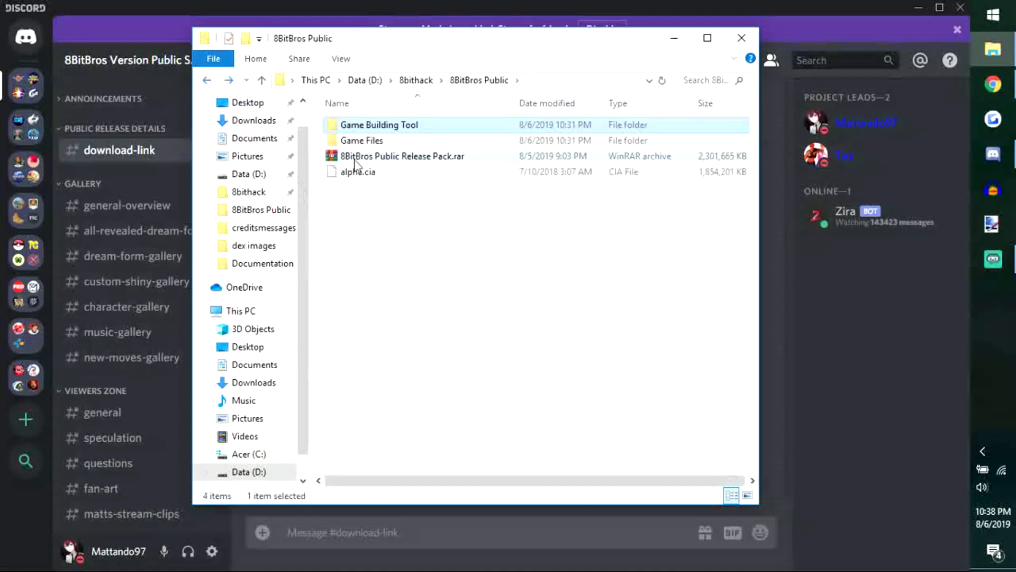
left_click(377, 142)
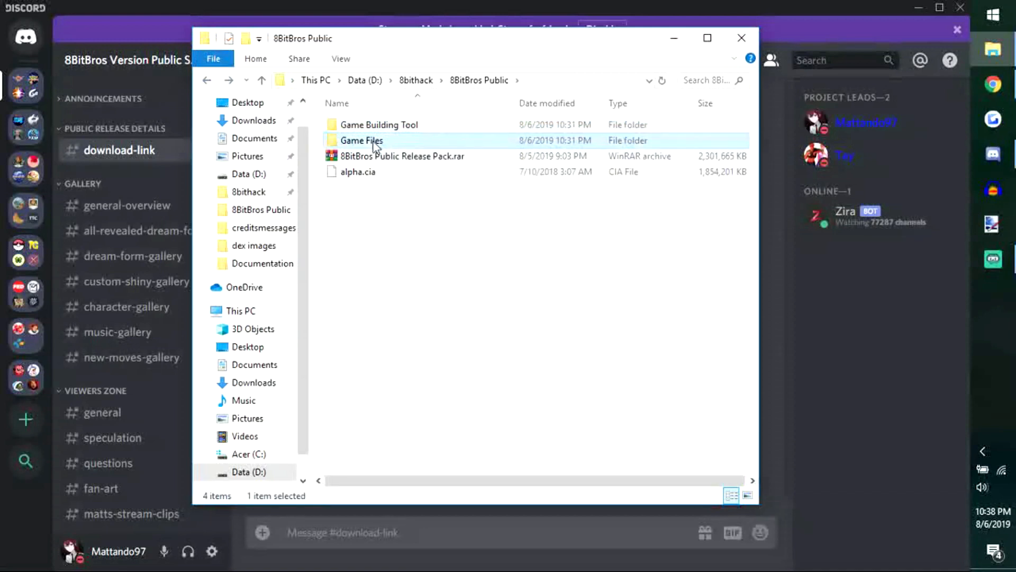
right_click(376, 144)
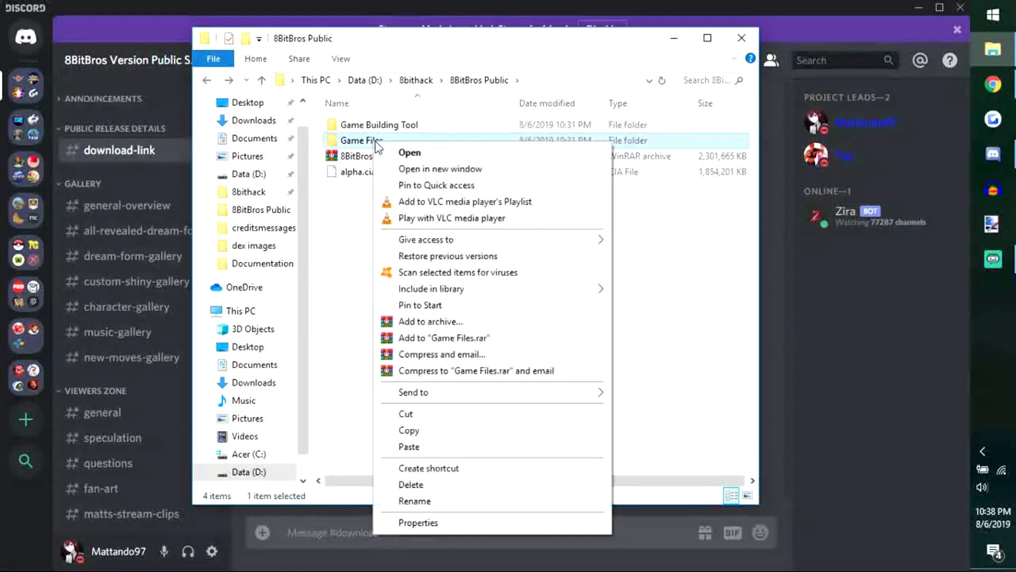
left_click(454, 171)
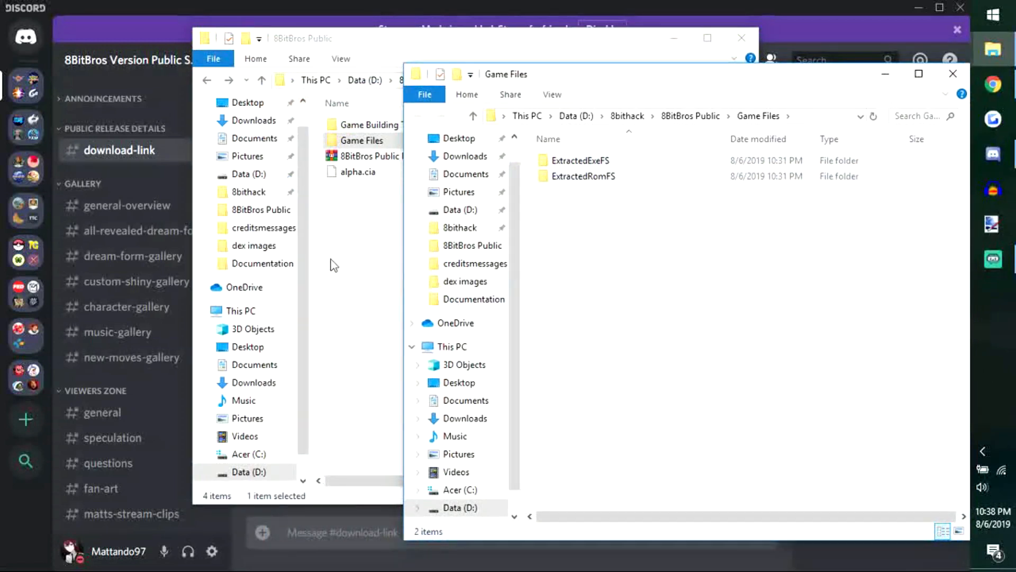
- Open PackHack inside Game Building Tool in the original window and arrange it side by side with the Game Files window
left_click(371, 267)
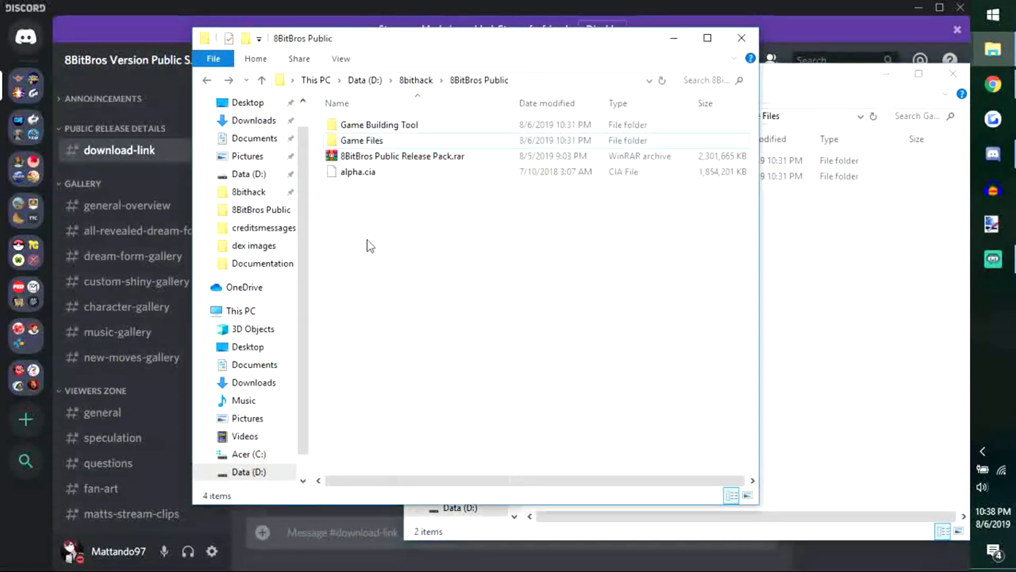
left_click(382, 127)
double_click(382, 127)
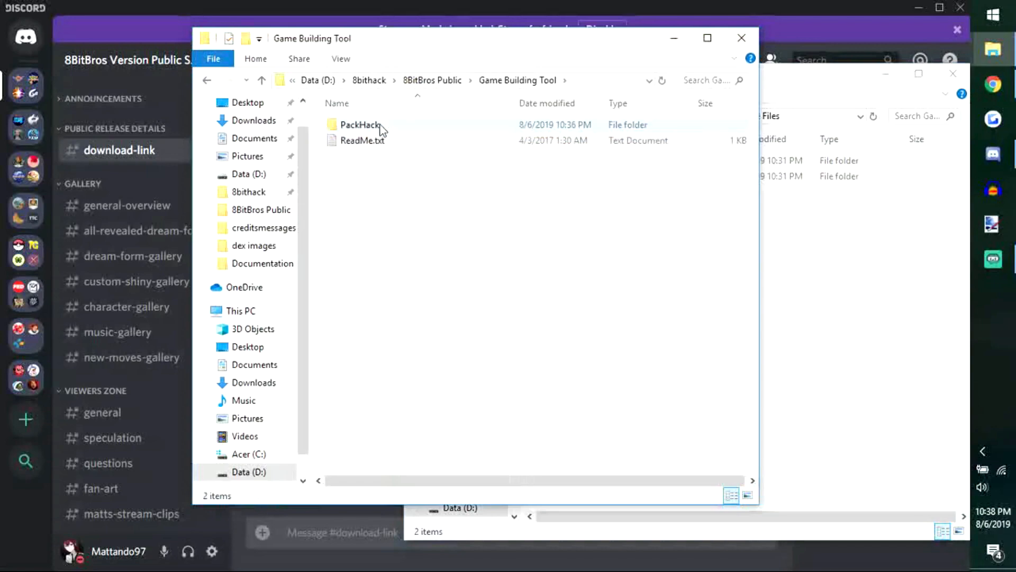
double_click(381, 127)
left_click_drag(592, 47, 406, 74)
left_click(787, 318)
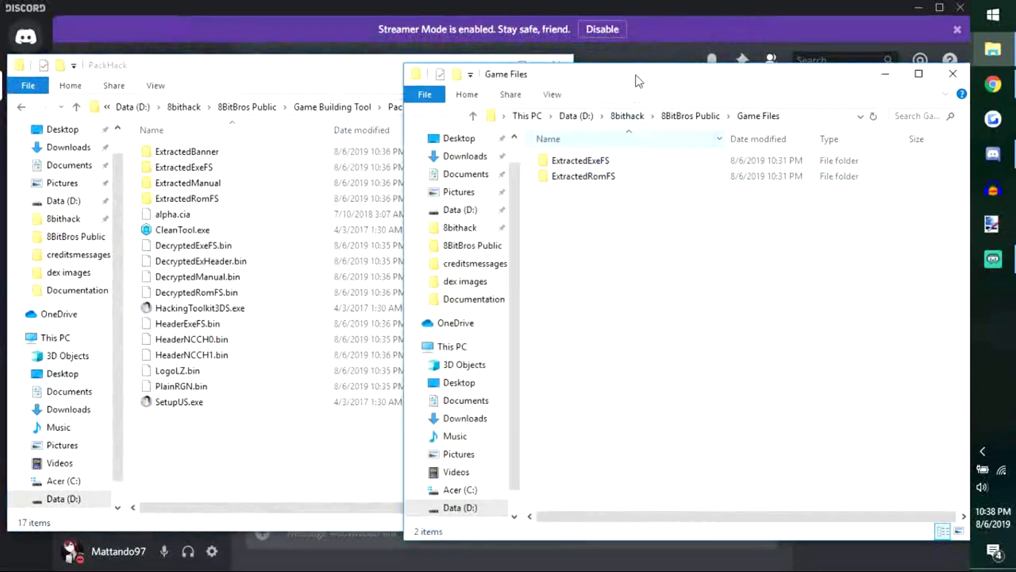
left_click_drag(638, 81, 655, 73)
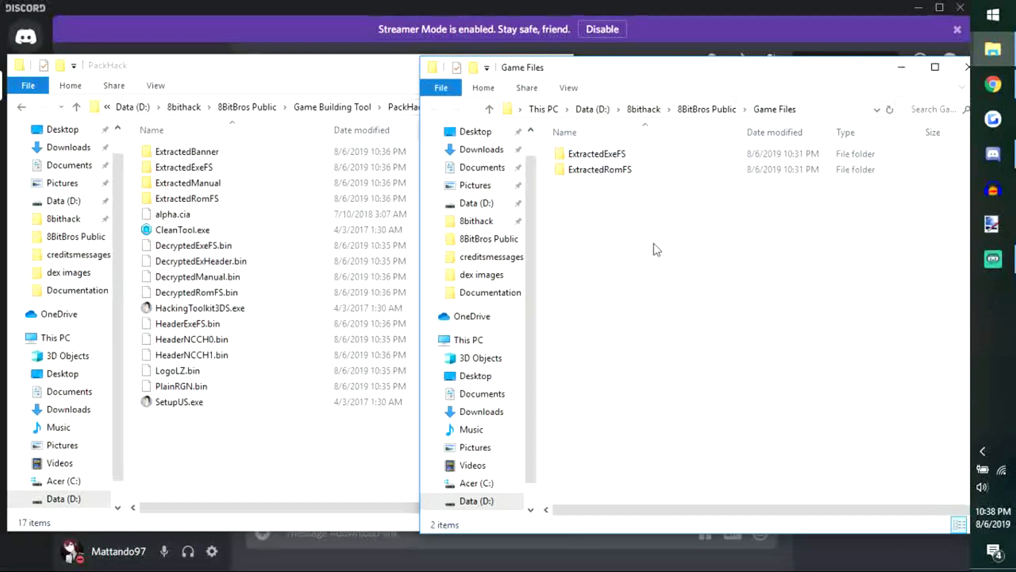
- Copy the ExtractedExeFS and ExtractedRomFS folders from Game Files into PackHack, replacing the files in the destination
left_click(611, 159)
left_click(612, 176, "ctrl")
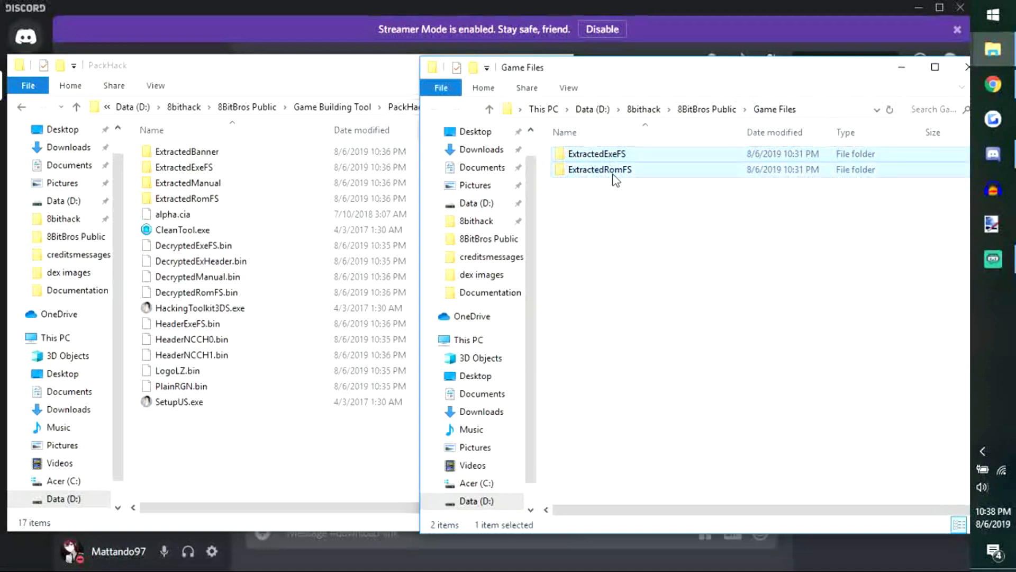
right_click(614, 175)
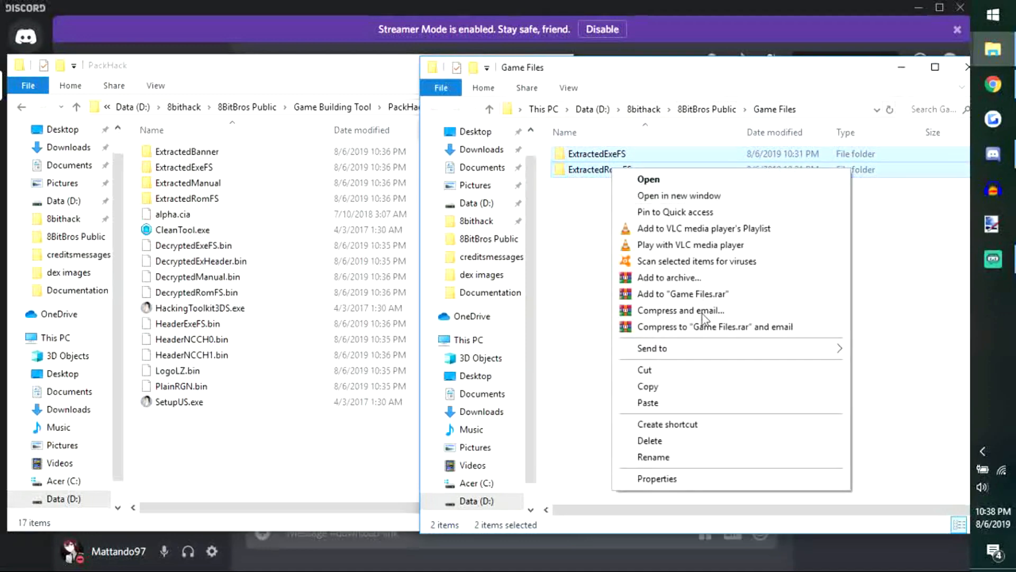
left_click(654, 388)
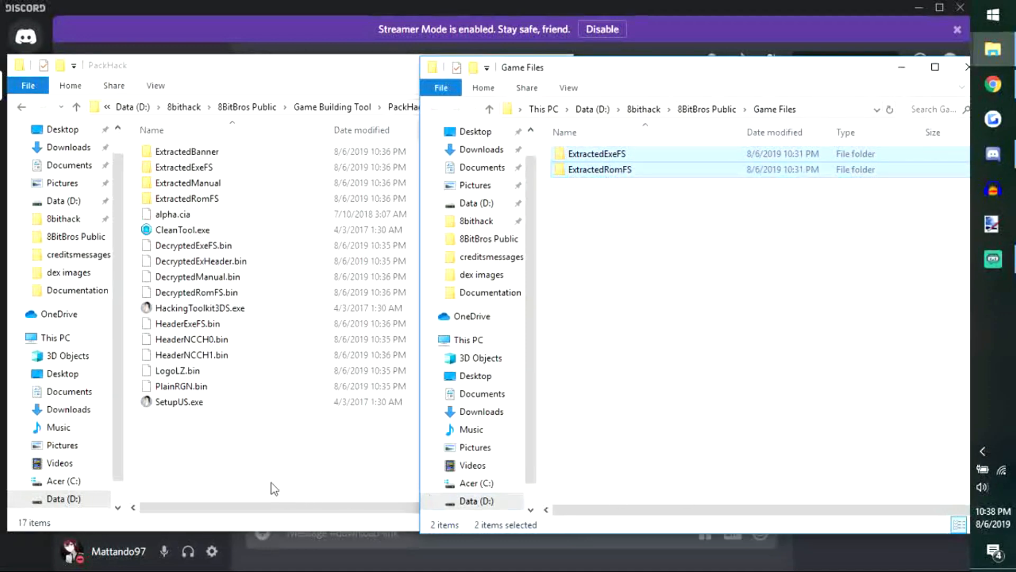
left_click(254, 458)
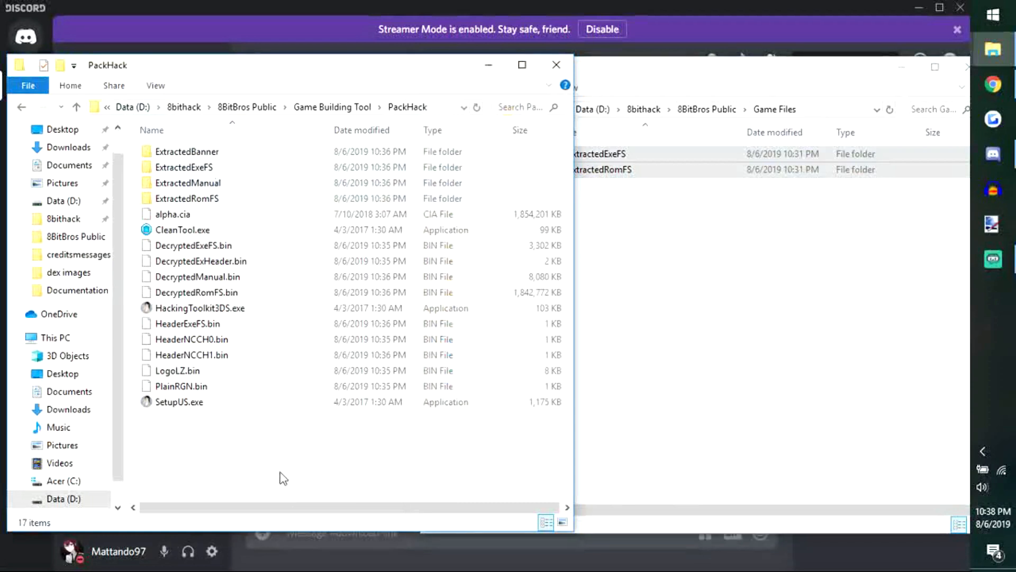
right_click(198, 443)
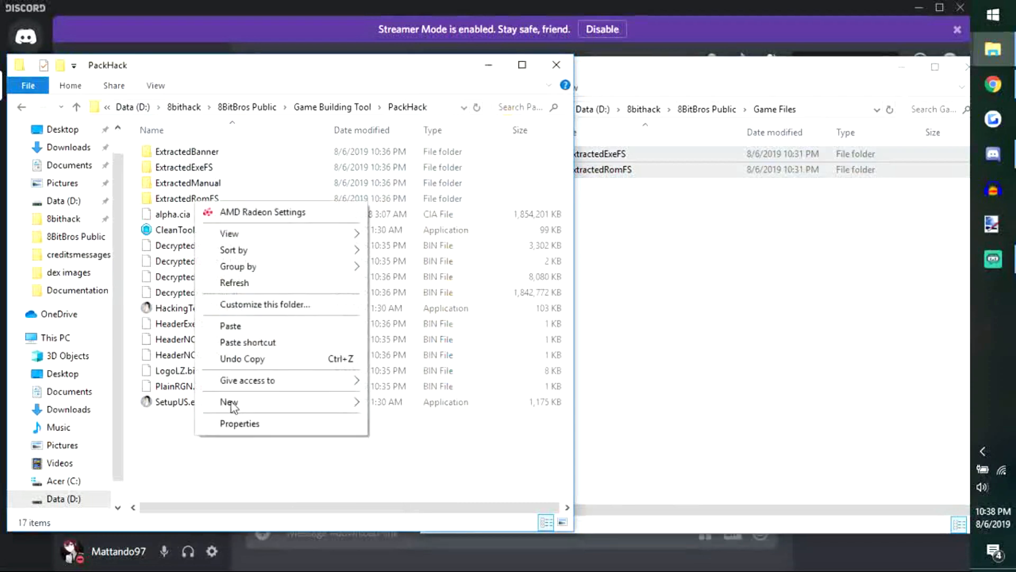
left_click(250, 325)
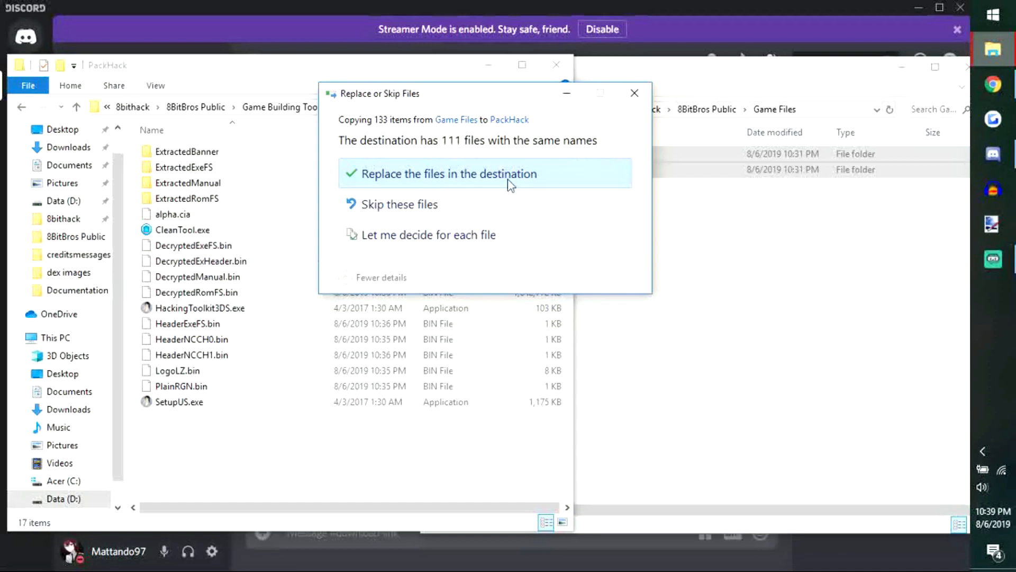
left_click(453, 179)
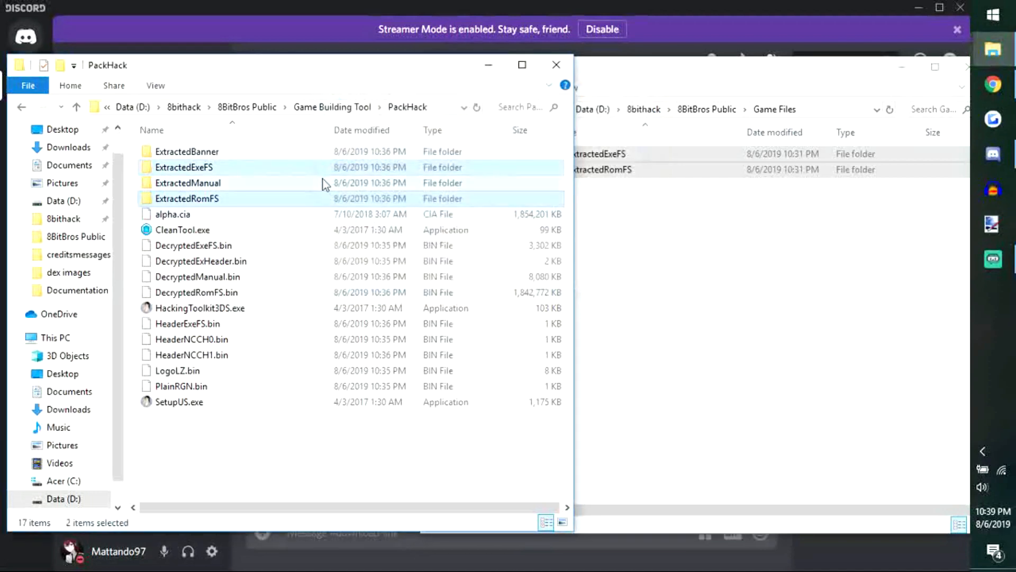
- Close the Game Files window and move the PackHack window back to the middle of the screen
left_click(773, 383)
left_click_drag(842, 73, 771, 72)
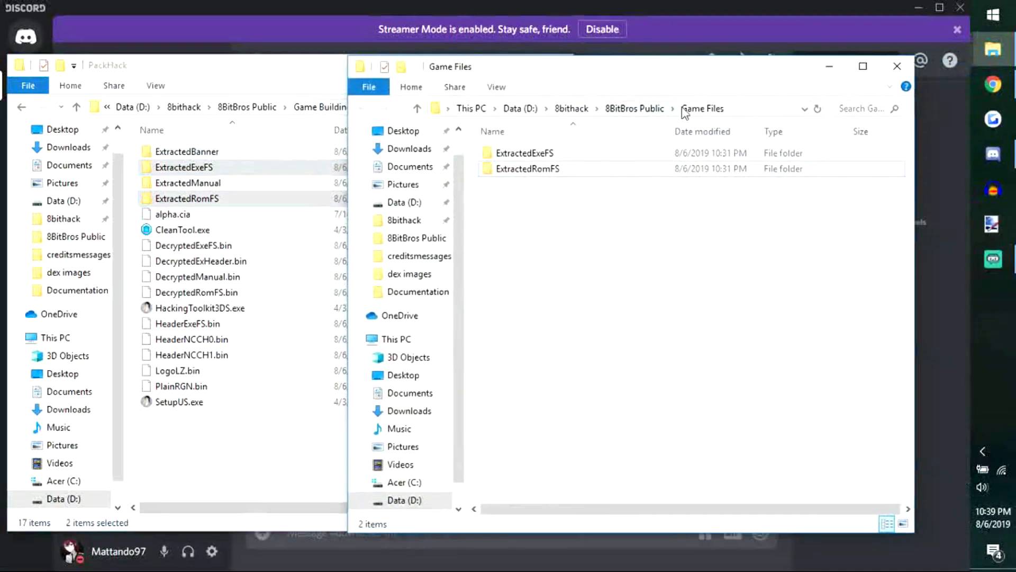
left_click(897, 66)
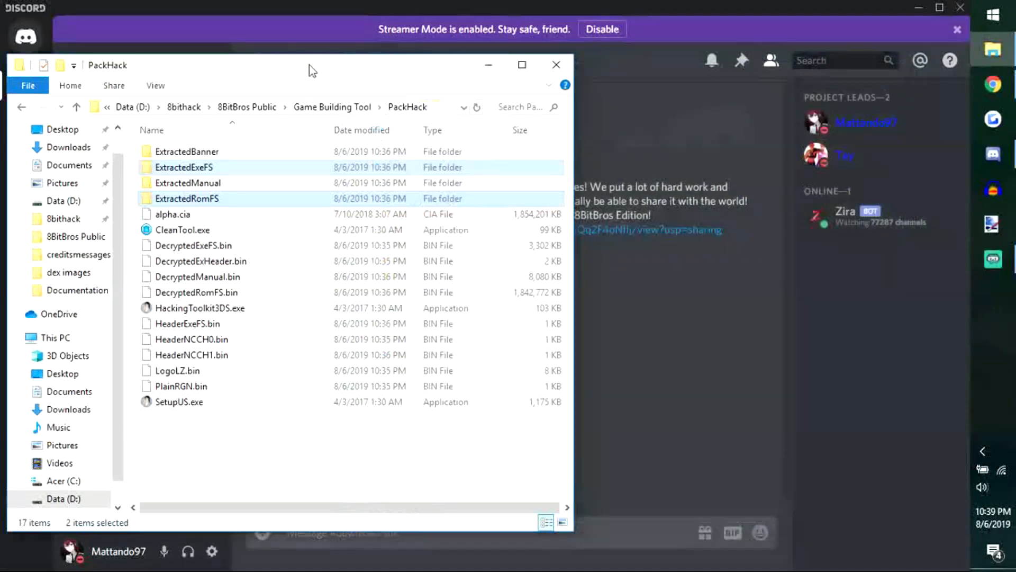
left_click_drag(309, 64, 502, 49)
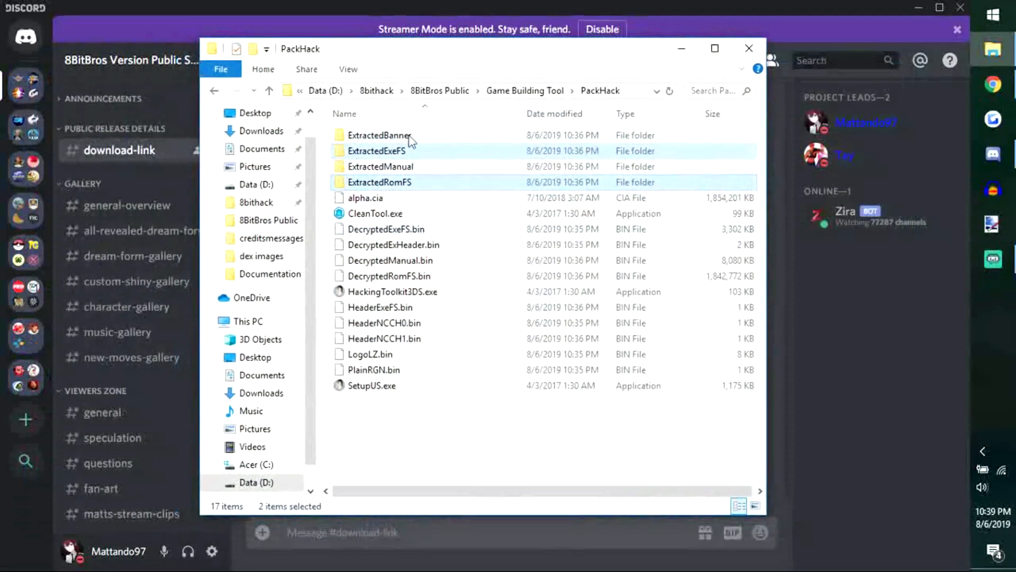
left_click(414, 445)
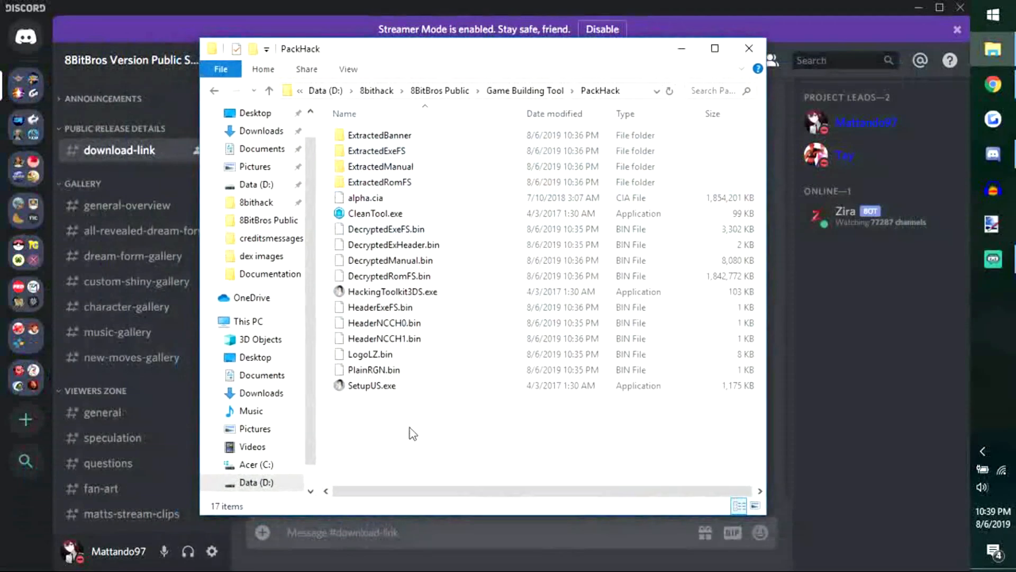
- Launch HackingToolkit3DS.exe from the PackHack folder and choose the CR option for rebuilding a .CIA file
double_click(373, 293)
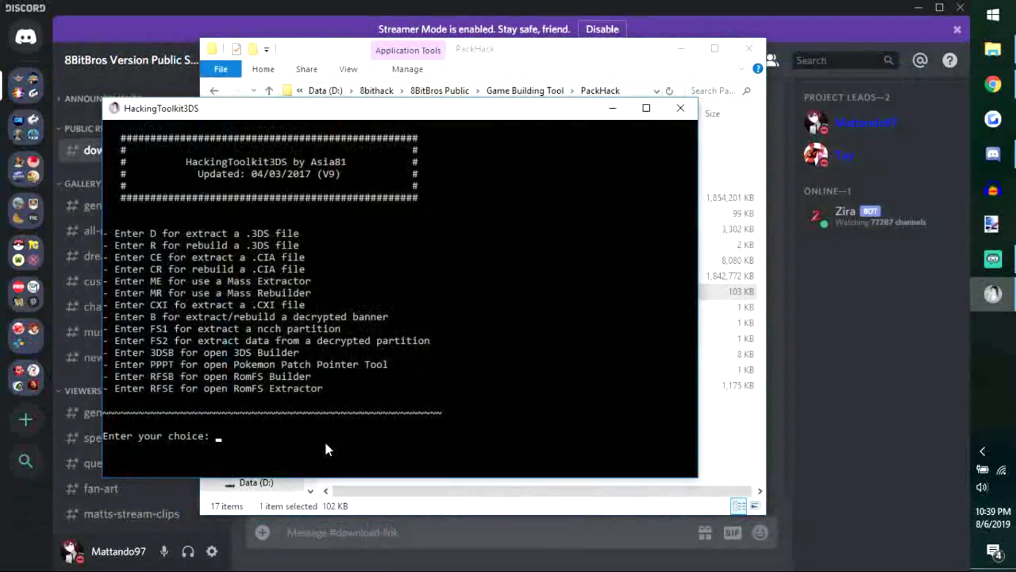
type("CR")
key("Return")
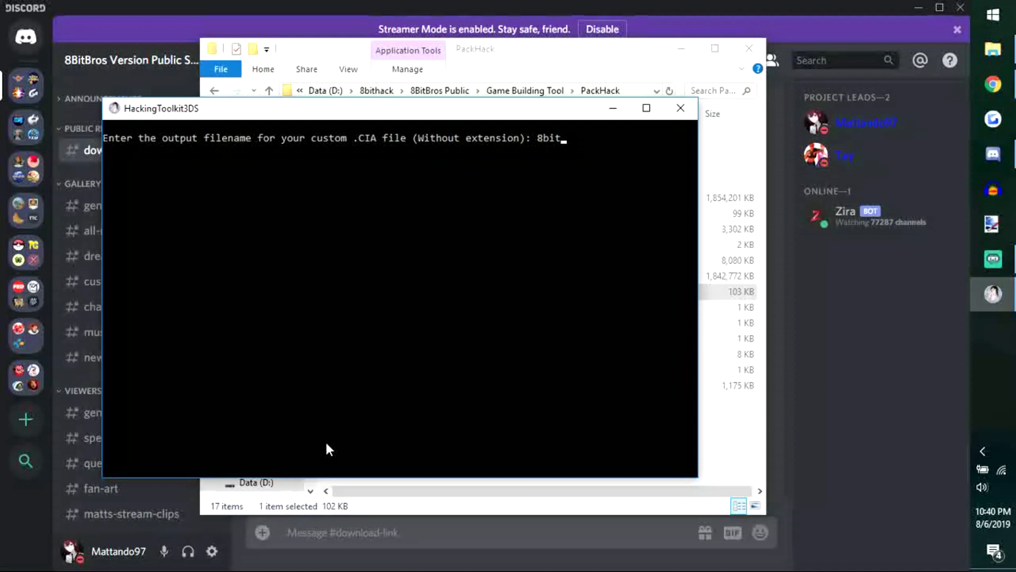
- Rebuild the custom CIA with output filename 8bit, minor version 0 and micro version 0, and close the toolkit once creation finishes
key("Return")
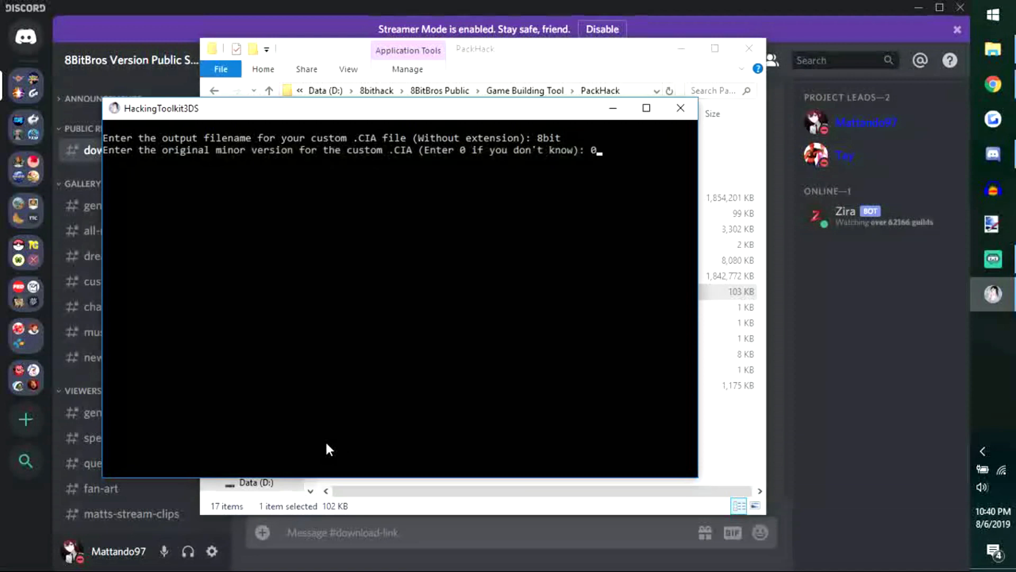
key("Return")
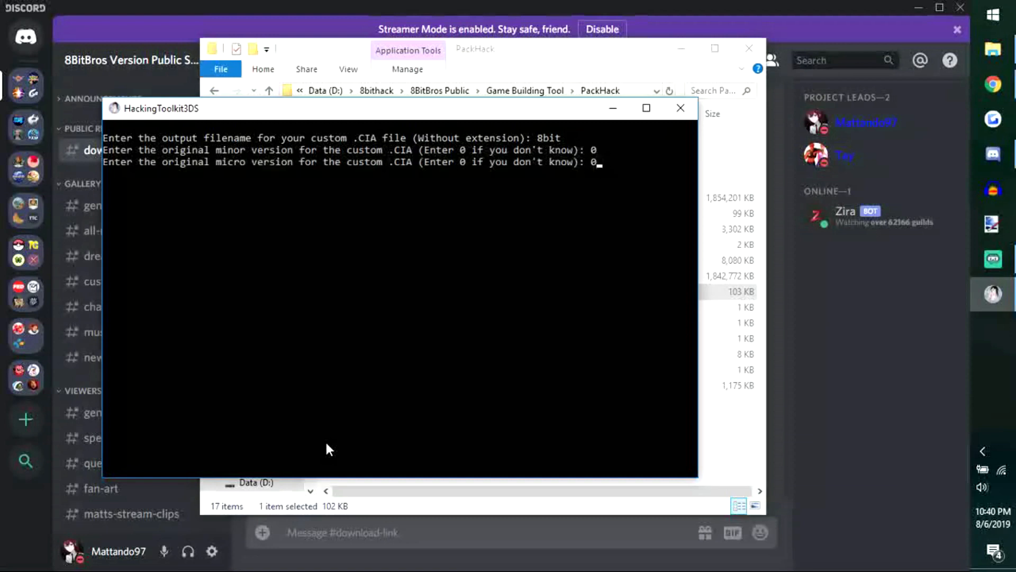
key("Return")
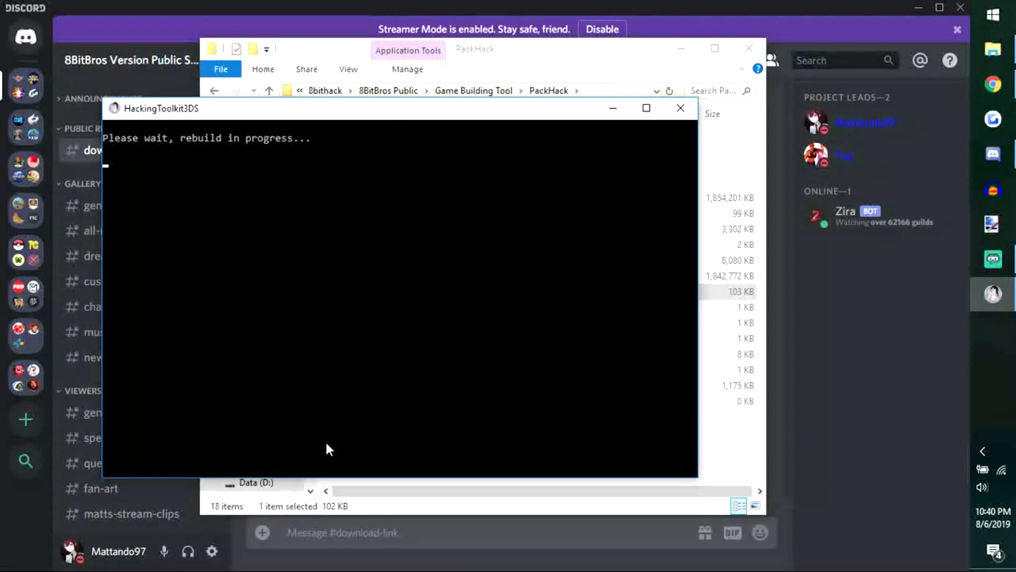
mouse_move(993, 258)
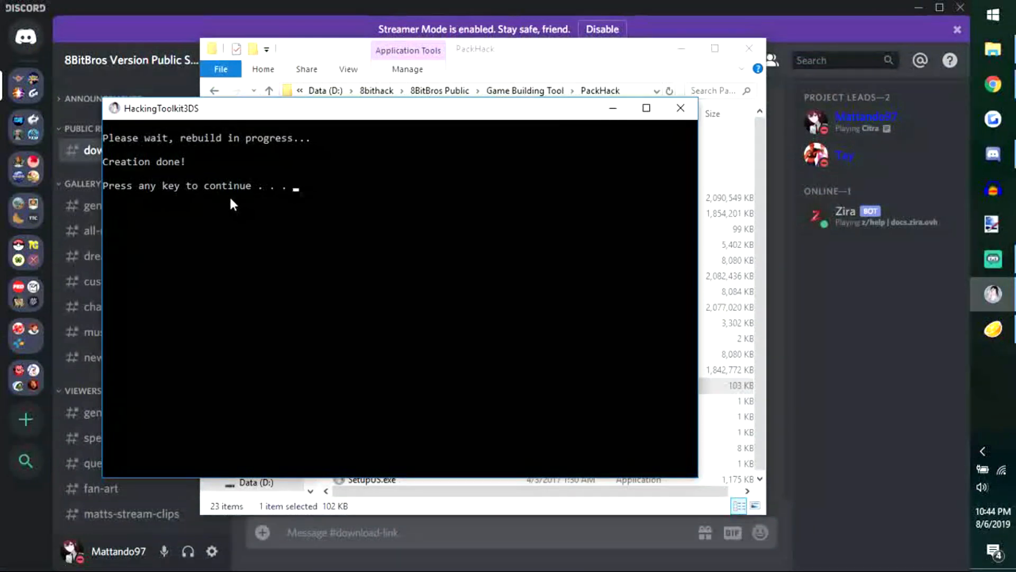
left_click(681, 109)
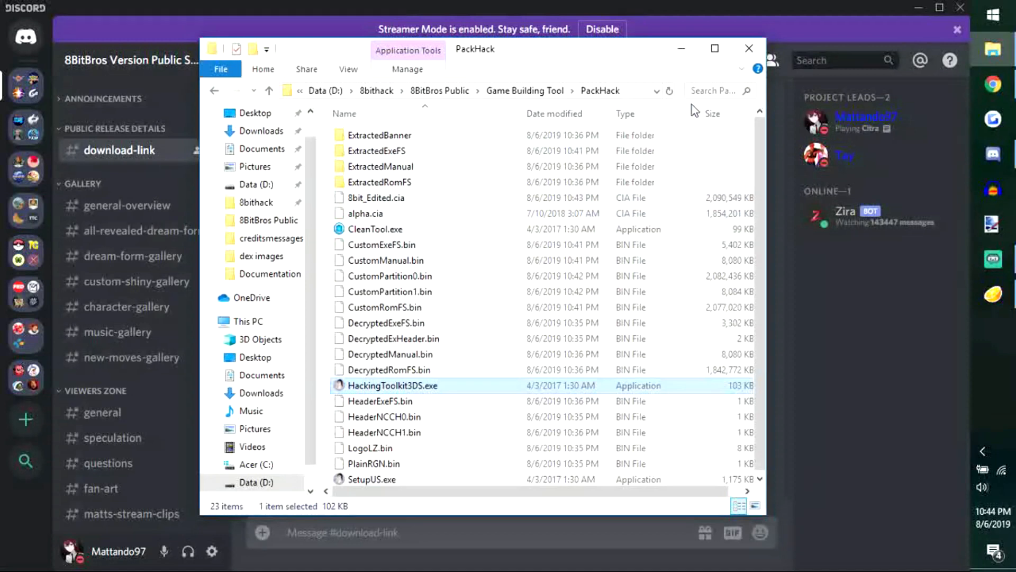
- Select 8bit_Edited.cia in the PackHack folder, switch to Citra and start installing a CIA file
left_click(447, 197)
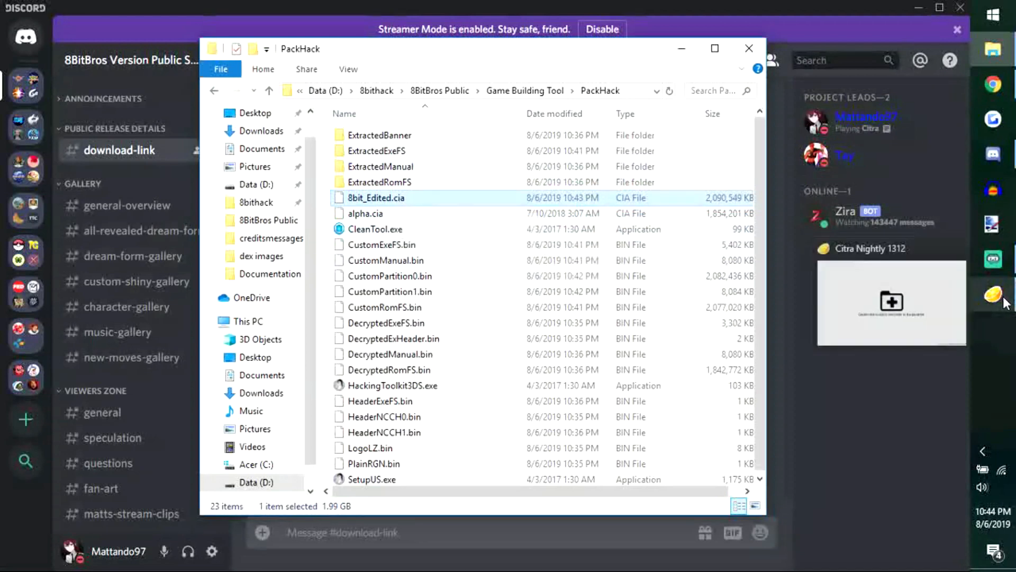
left_click(907, 334)
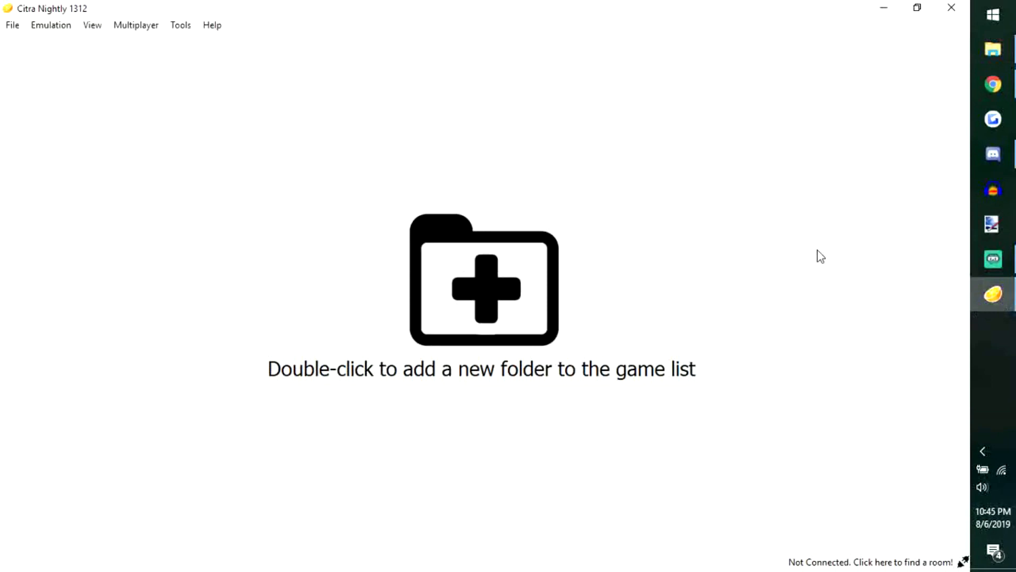
left_click(11, 31)
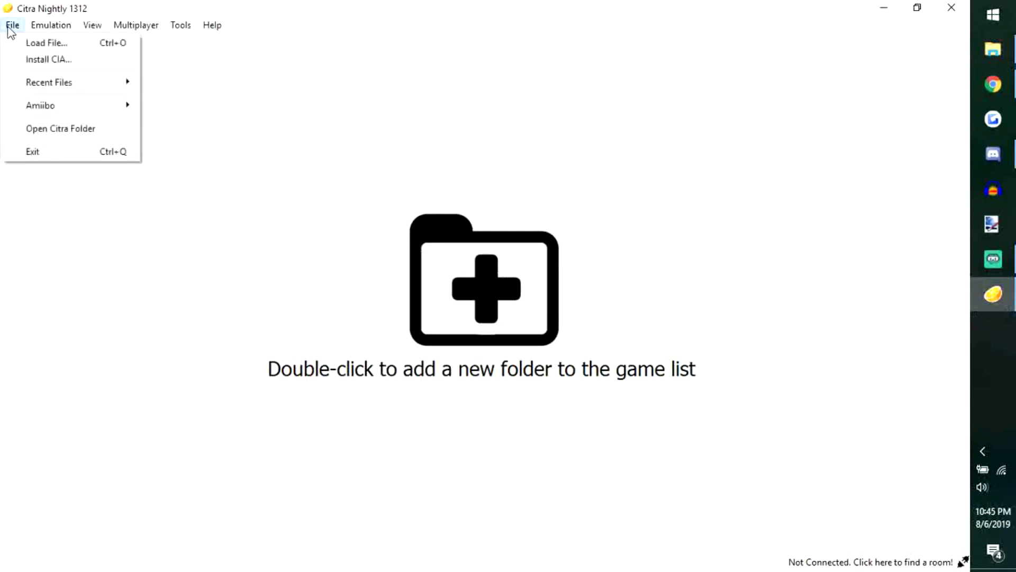
left_click(32, 62)
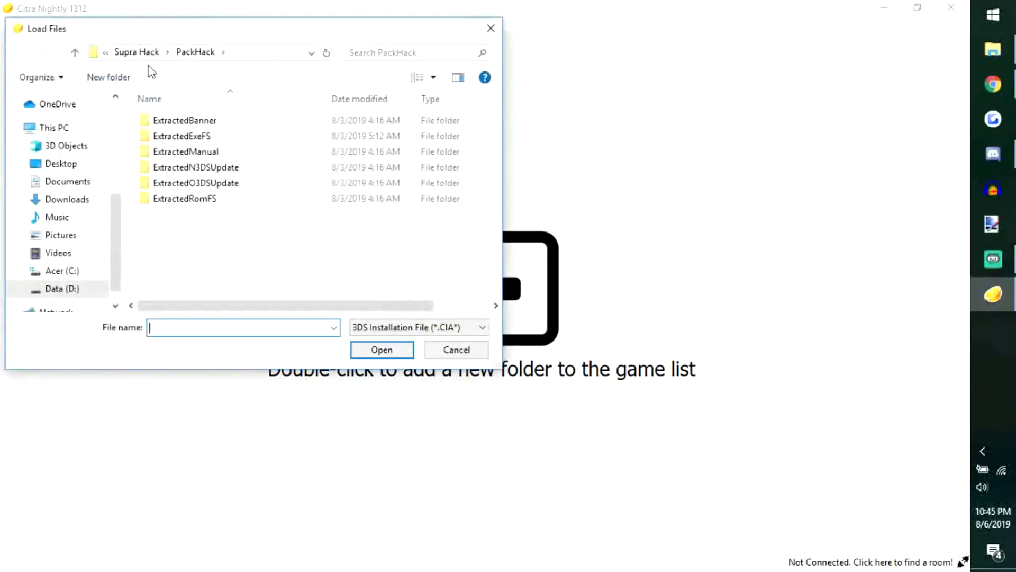
- Browse on Data (D:) to 8bithack, 8BitBros Public, Game Building Tool, PackHack and install 8bit_Edited.cia
left_click(133, 57)
left_click(177, 54)
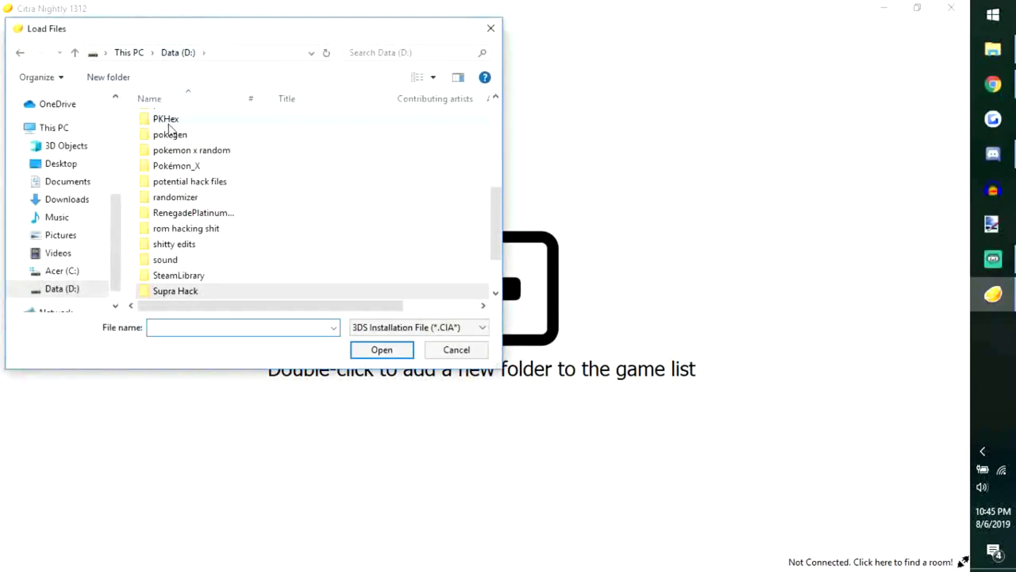
scroll(239, 216, "up", 5)
double_click(176, 120)
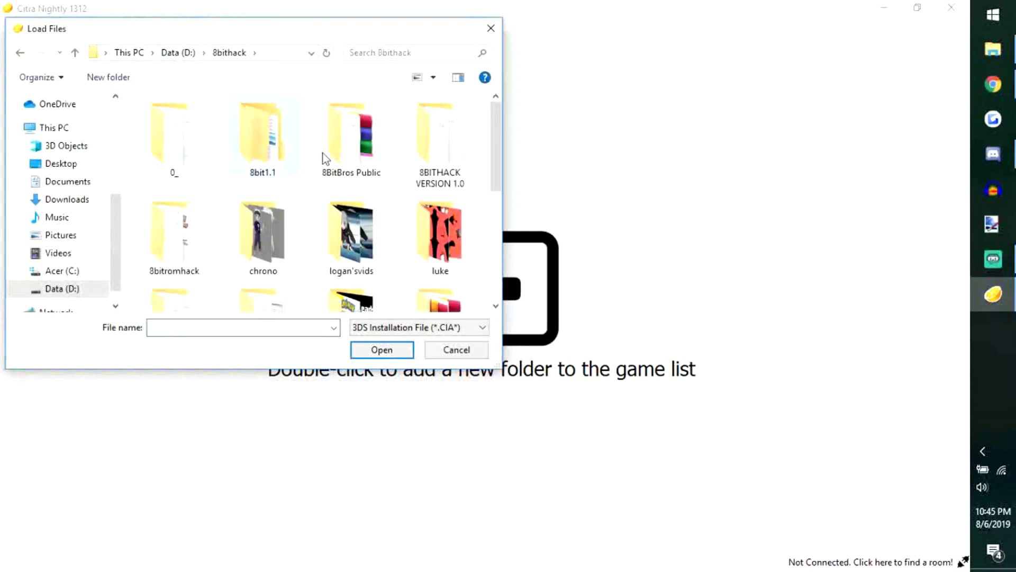
double_click(356, 138)
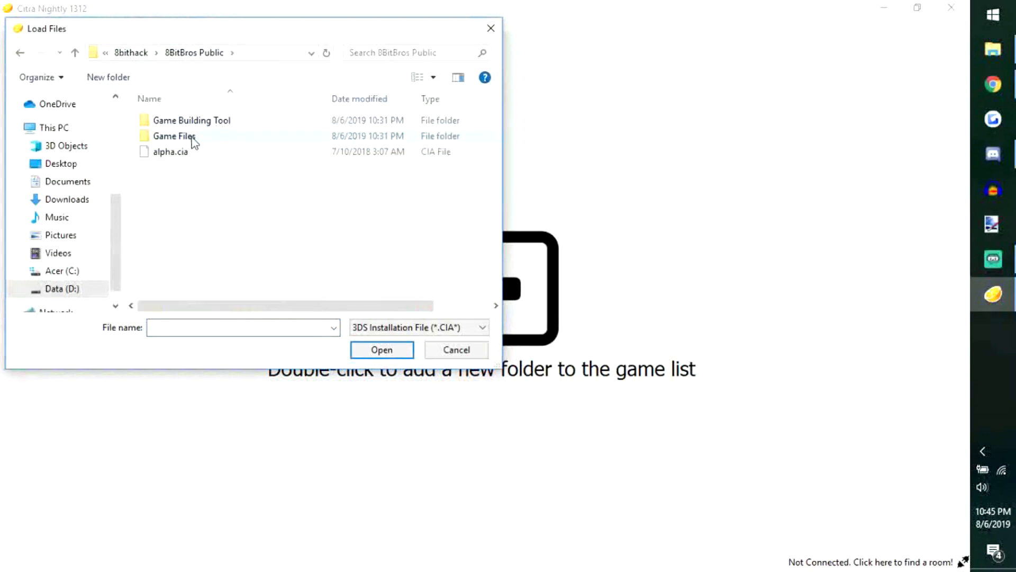
double_click(202, 126)
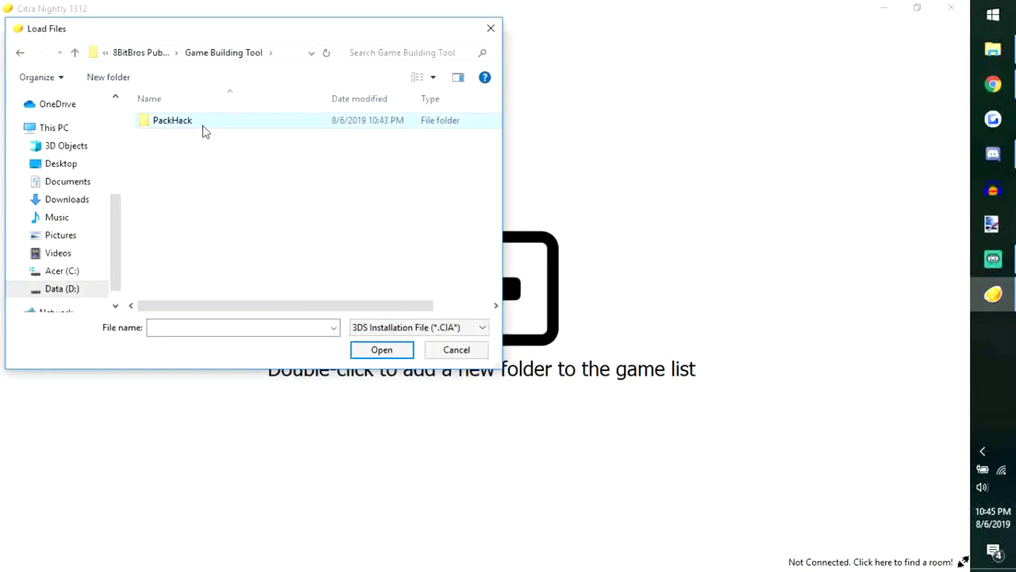
double_click(202, 126)
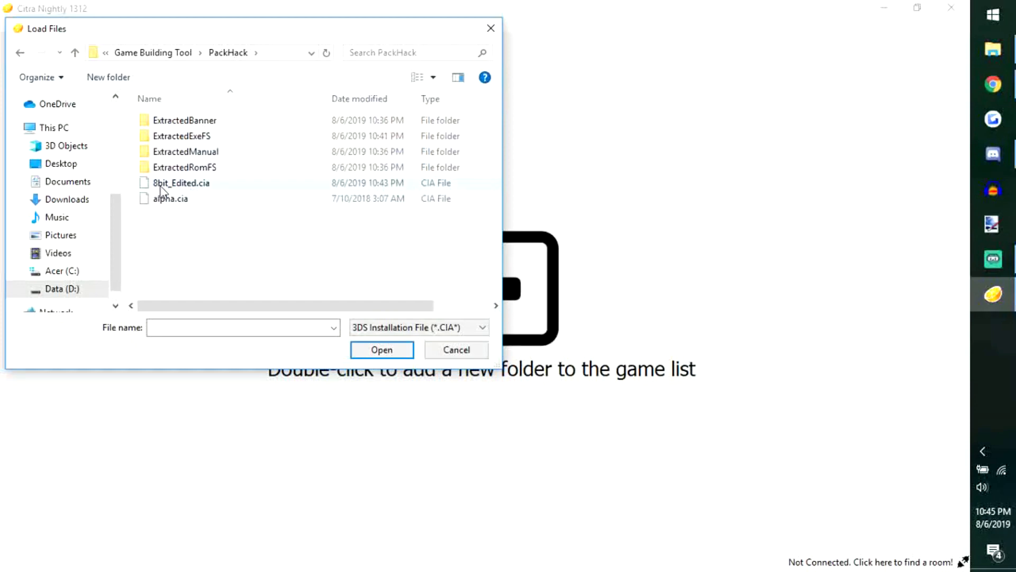
double_click(235, 189)
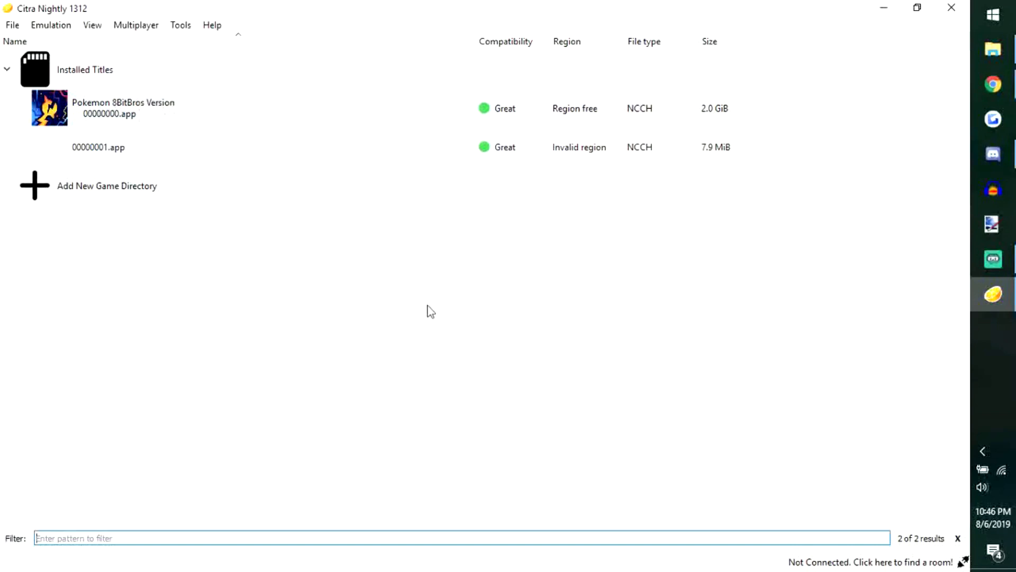
- Launch Pokemon 8BitBros Version from the installed titles
left_click(145, 117)
double_click(147, 117)
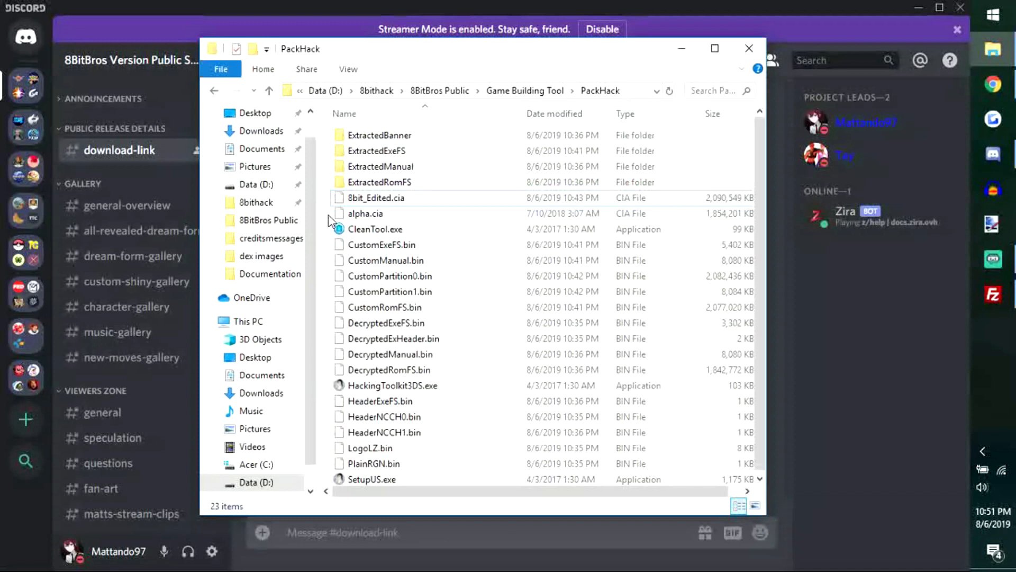
- Switch to FileZilla, find 8bit_Edited.cia in the local PackHack folder and open the cias folder on the remote site
left_click(1004, 304)
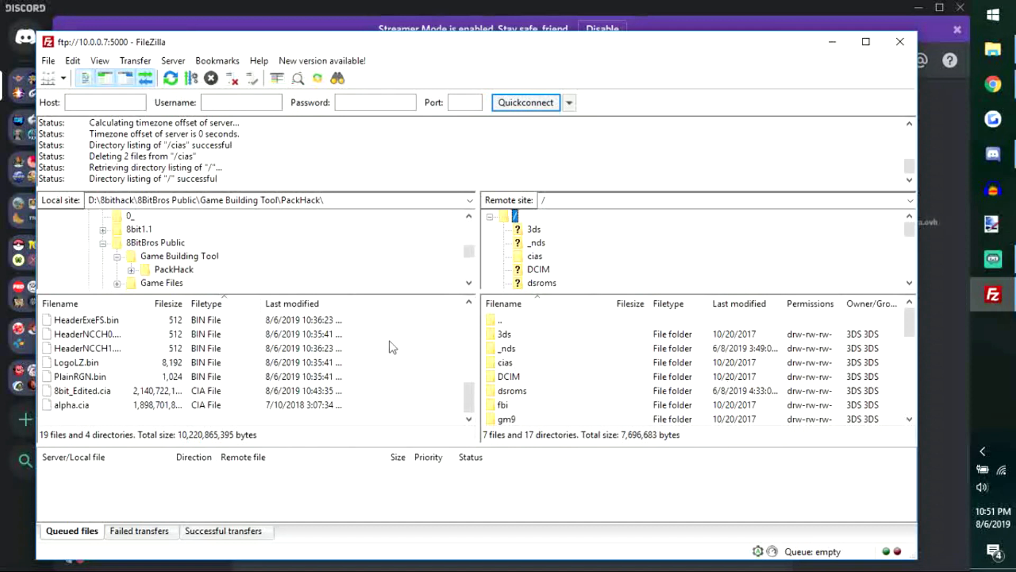
scroll(392, 347, "up", 6)
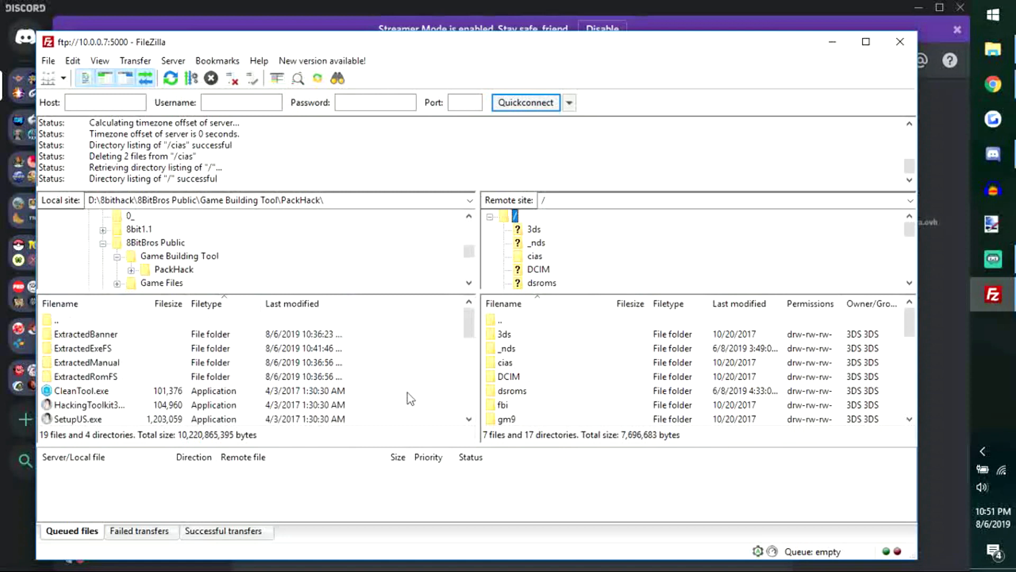
scroll(364, 357, "down", 5)
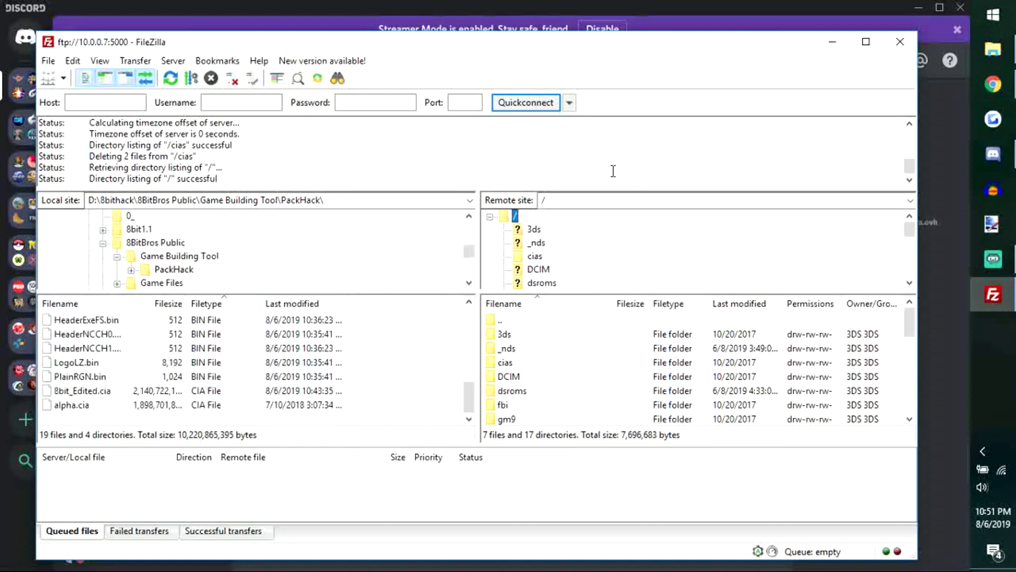
double_click(511, 363)
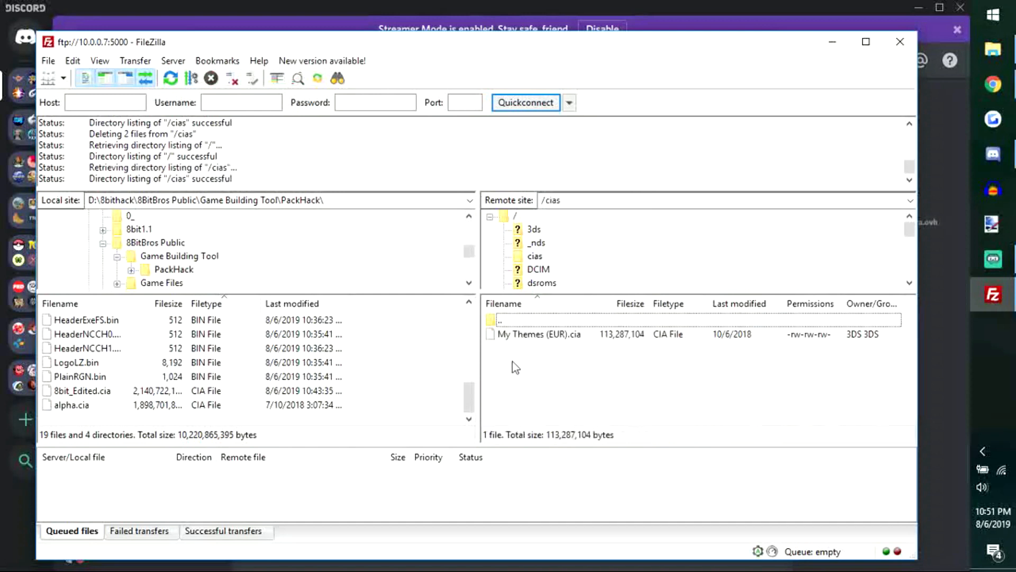
- Upload 8bit_Edited.cia from the local PackHack folder to the remote cias folder
left_click(73, 392)
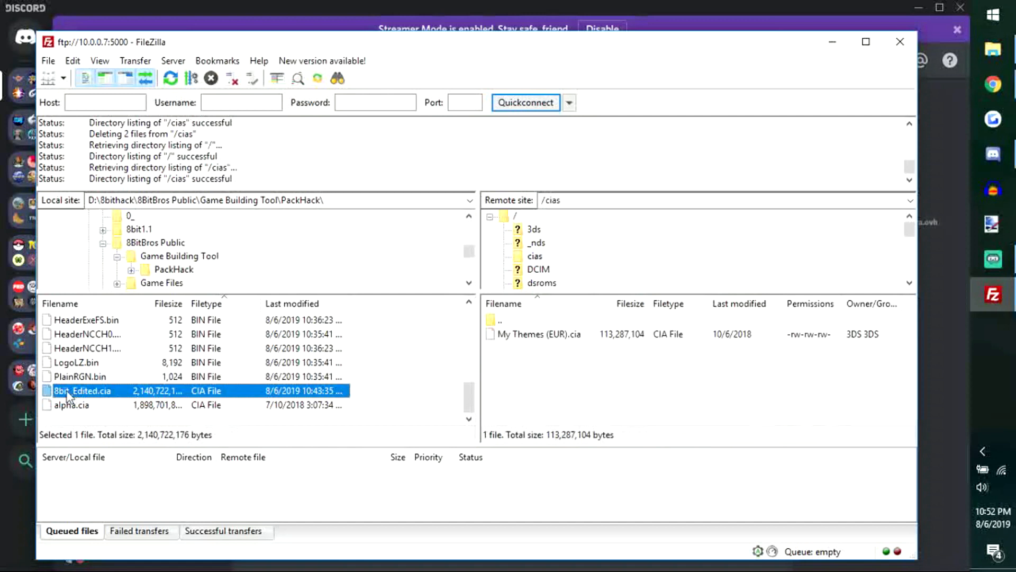
left_click_drag(62, 394, 609, 369)
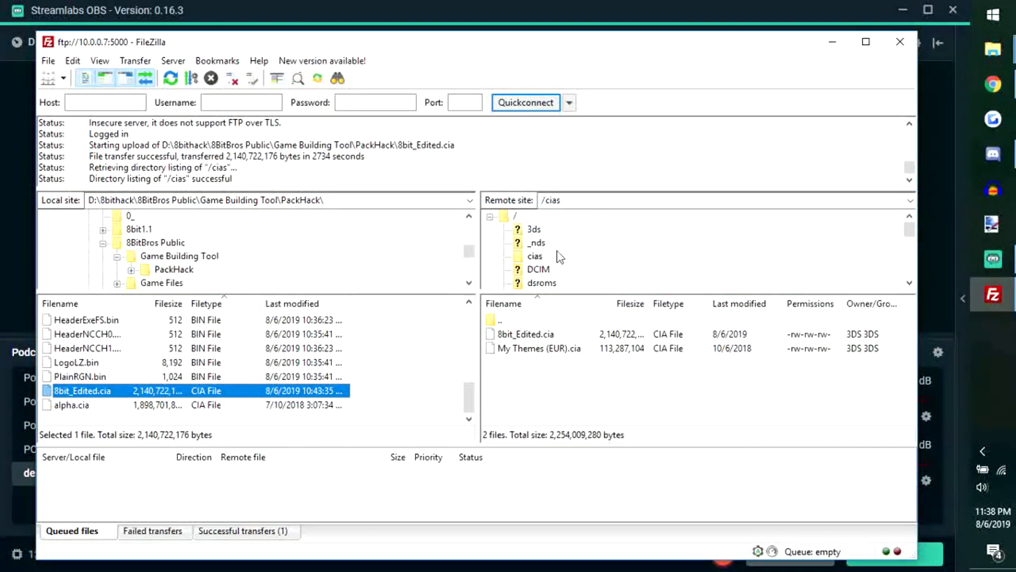
left_click(627, 402)
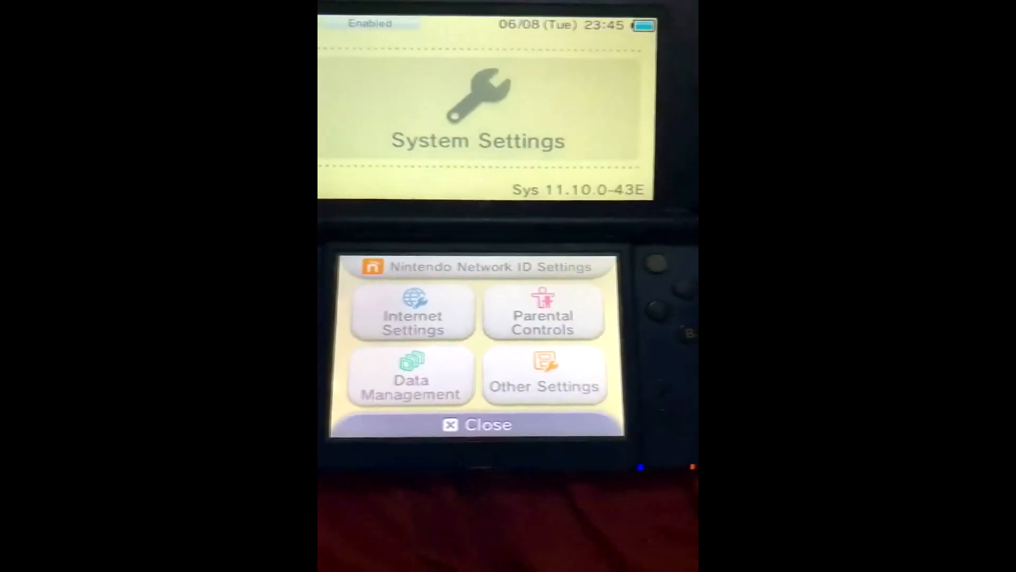
left_click(429, 389)
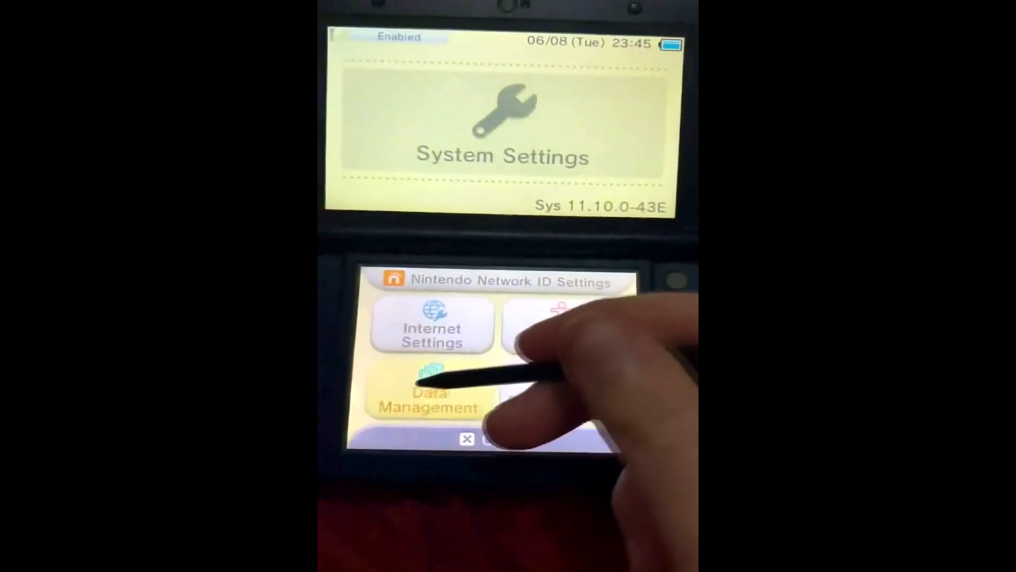
left_click(493, 294)
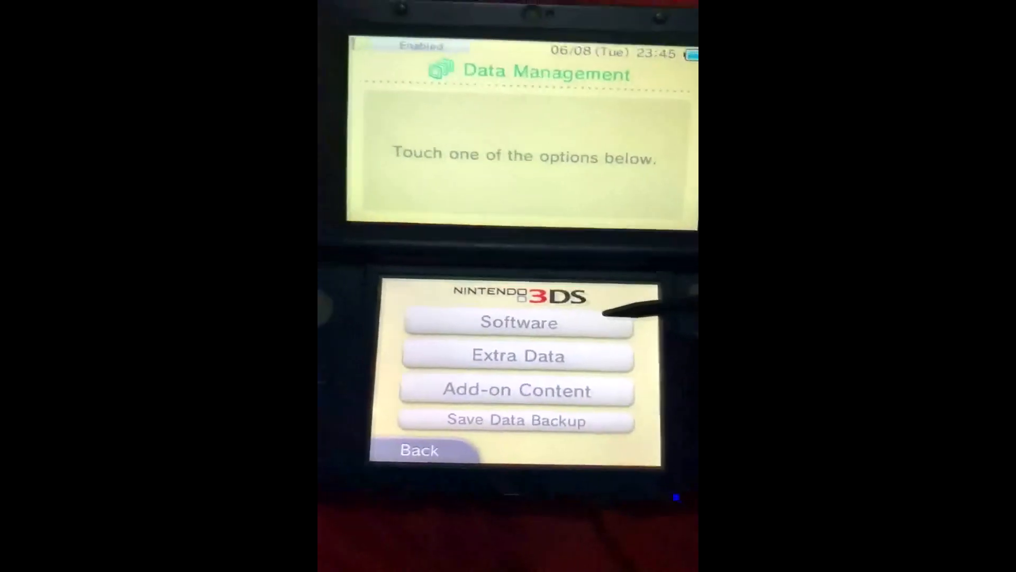
left_click(590, 320)
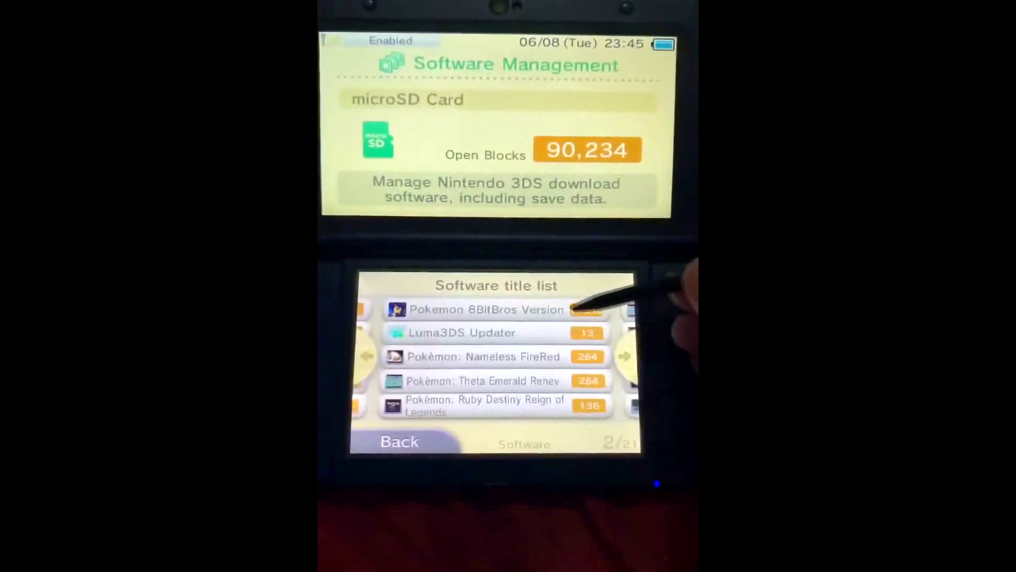
left_click(530, 309)
left_click(551, 403)
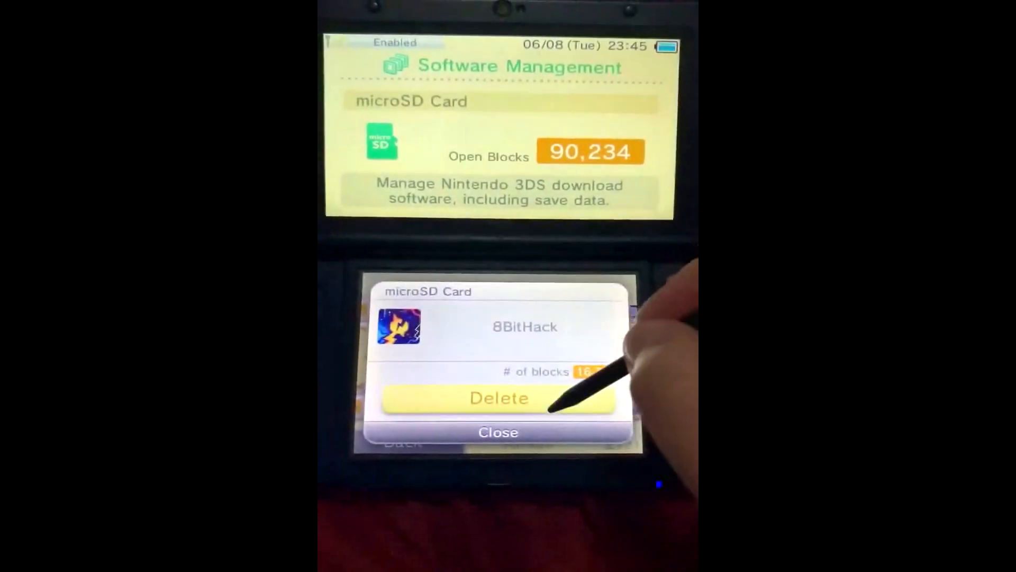
left_click(579, 332)
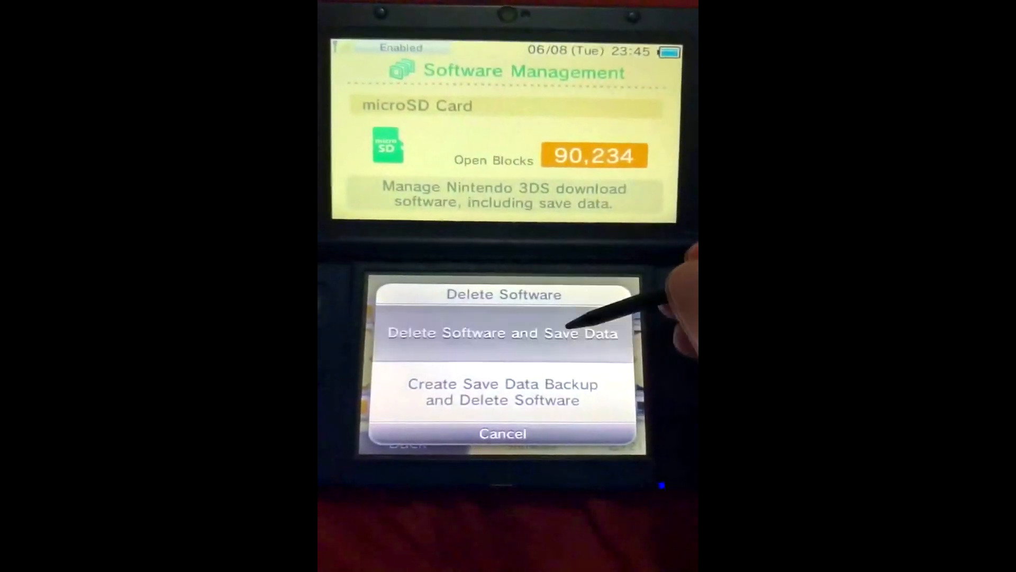
left_click(577, 423)
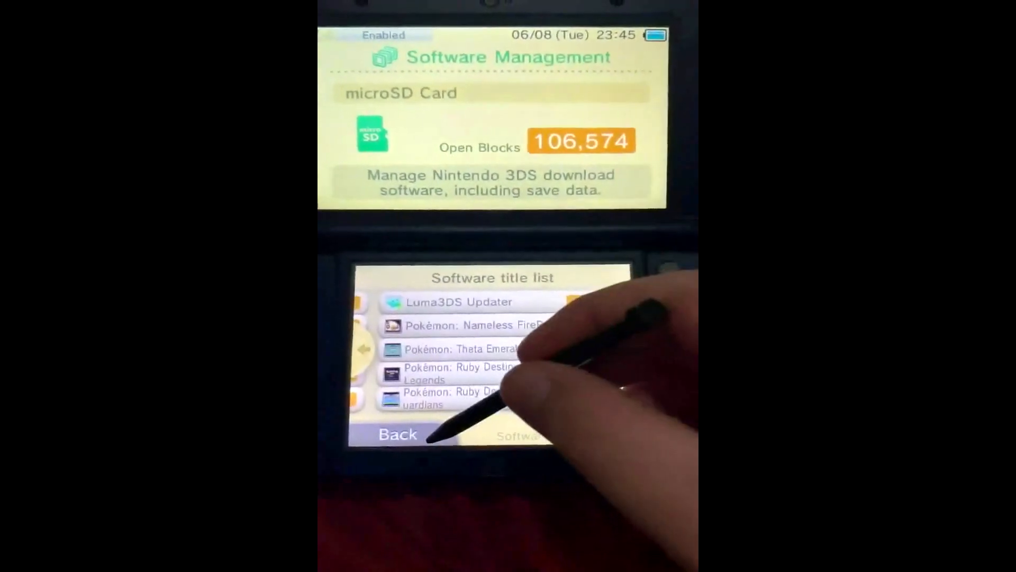
left_click(418, 436)
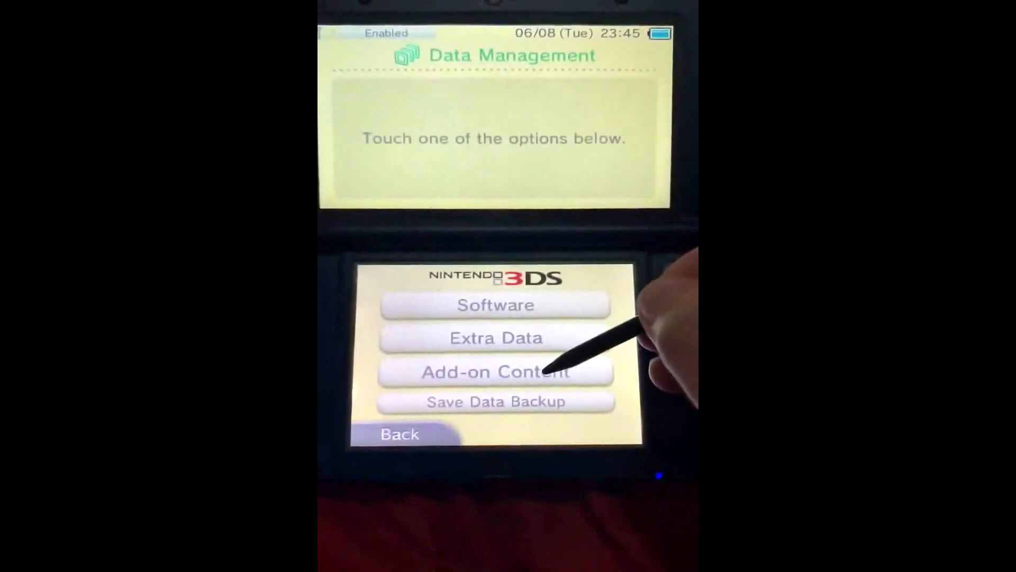
left_click(551, 369)
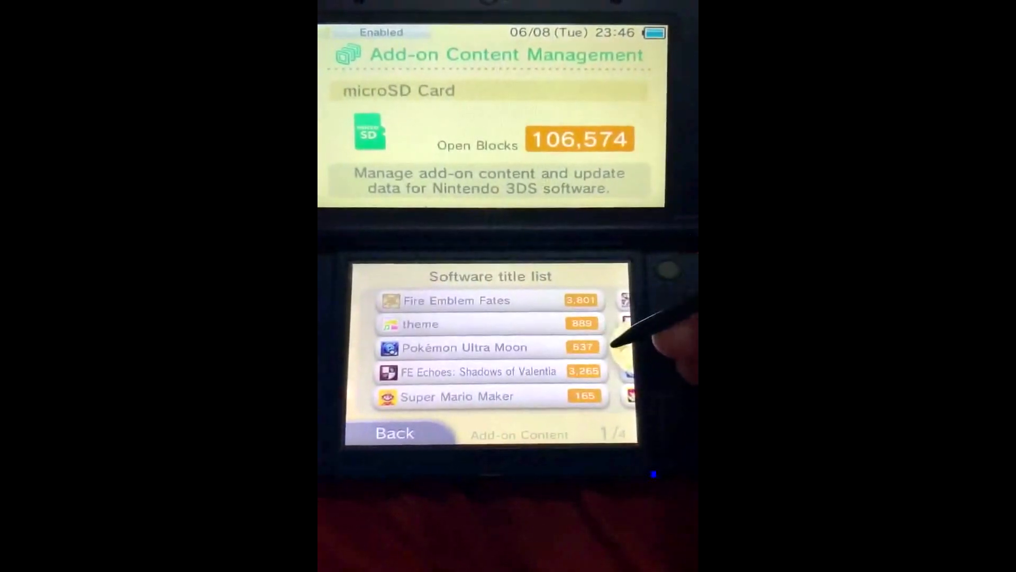
left_click(623, 346)
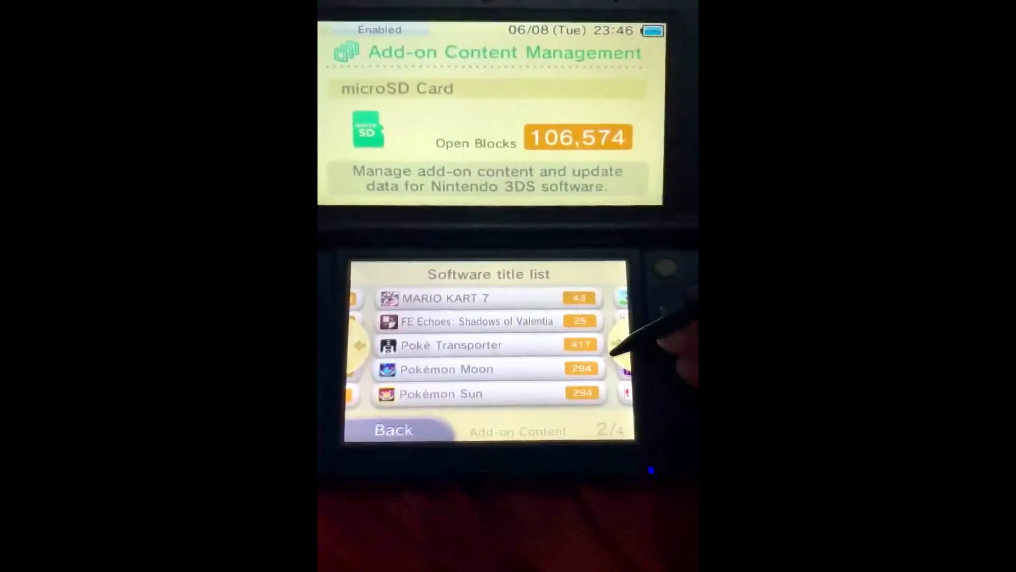
left_click(614, 346)
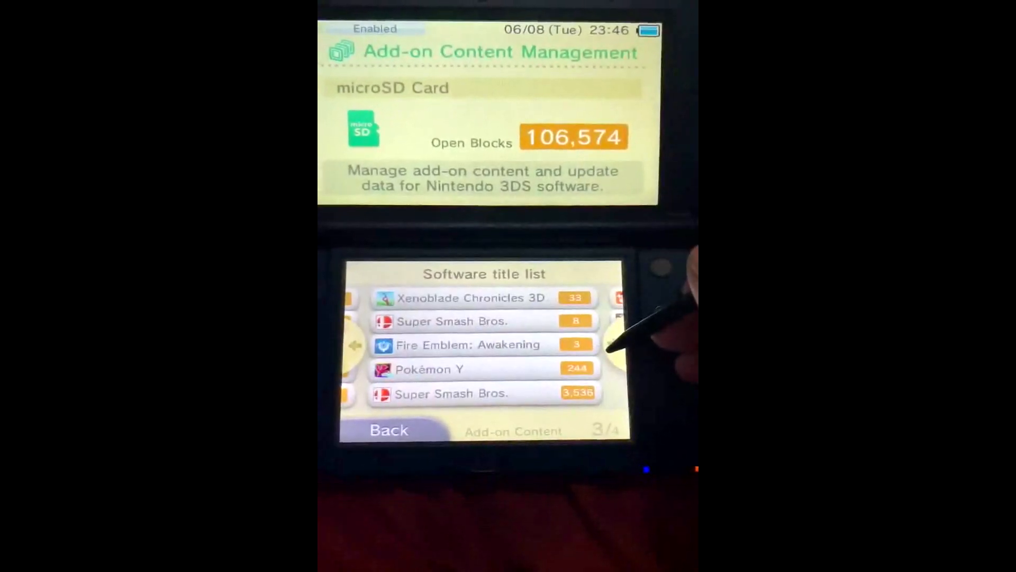
left_click(618, 346)
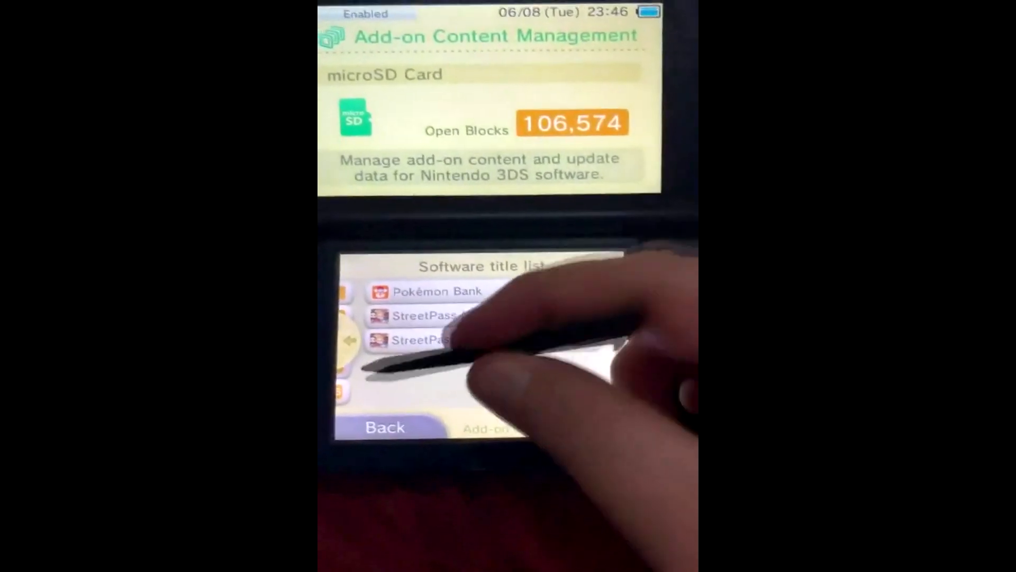
left_click(357, 343)
left_click(357, 343)
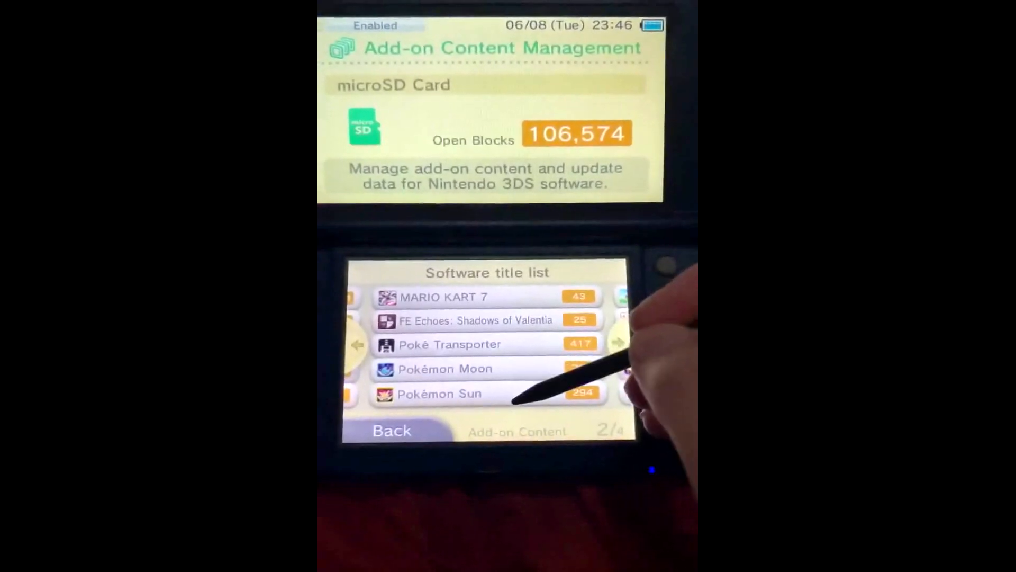
left_click(357, 343)
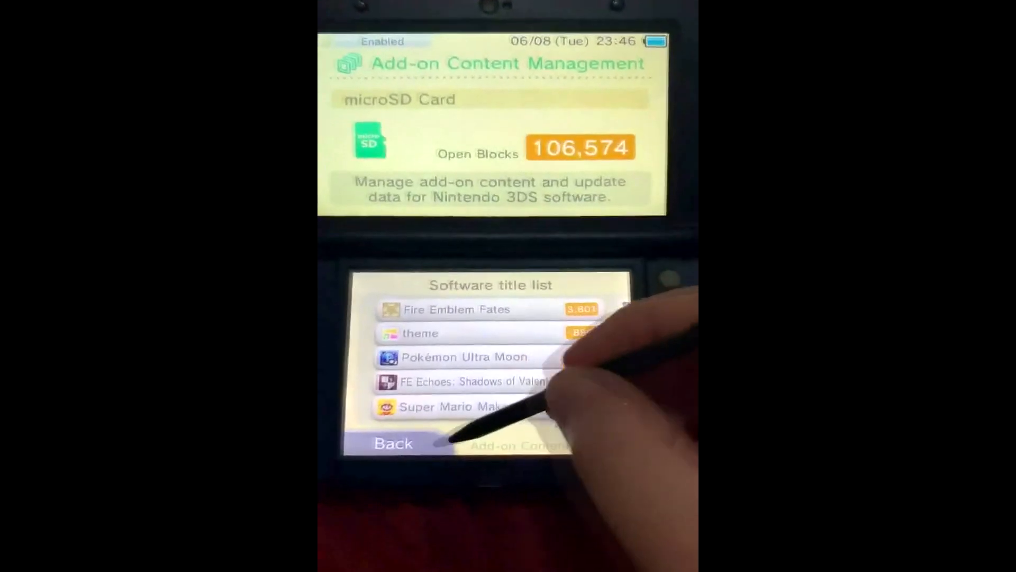
left_click(473, 408)
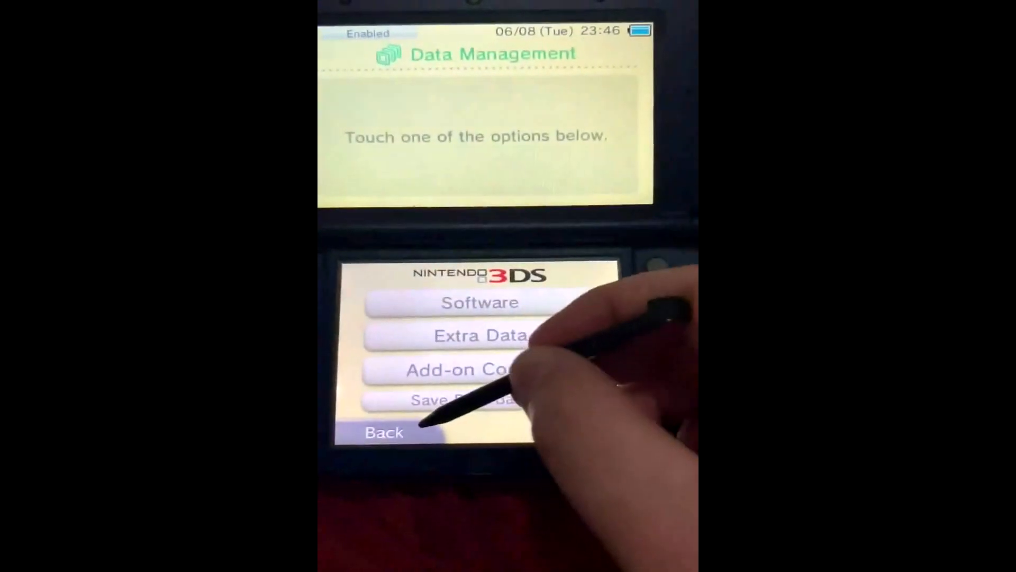
left_click(418, 426)
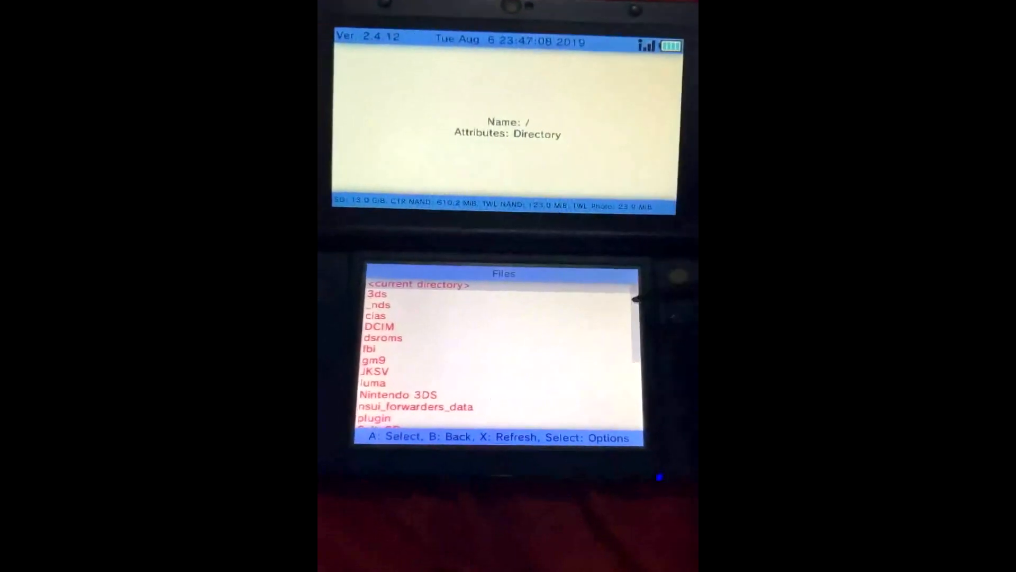
key("Down")
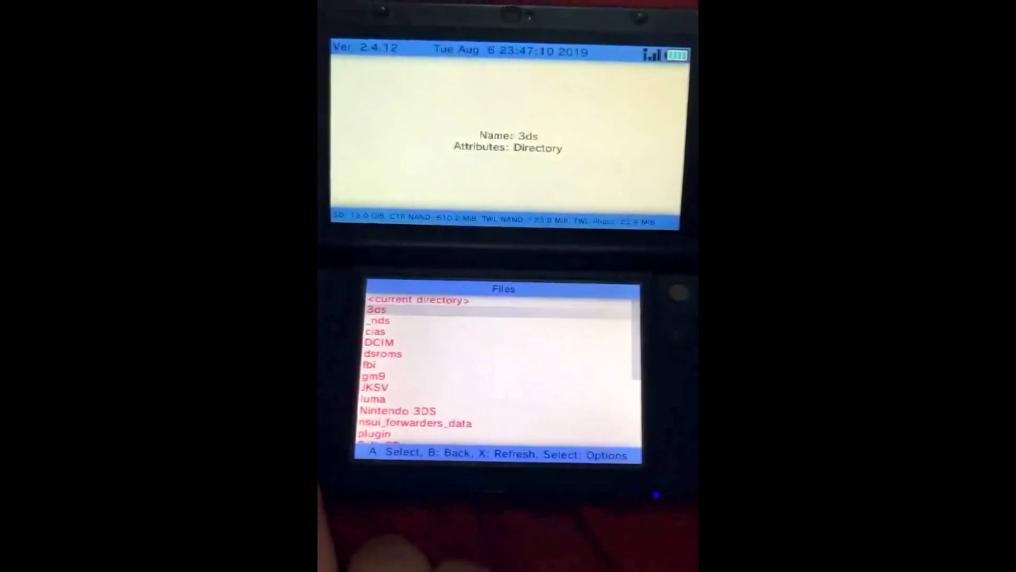
key("Down")
key("Down")
key("Return")
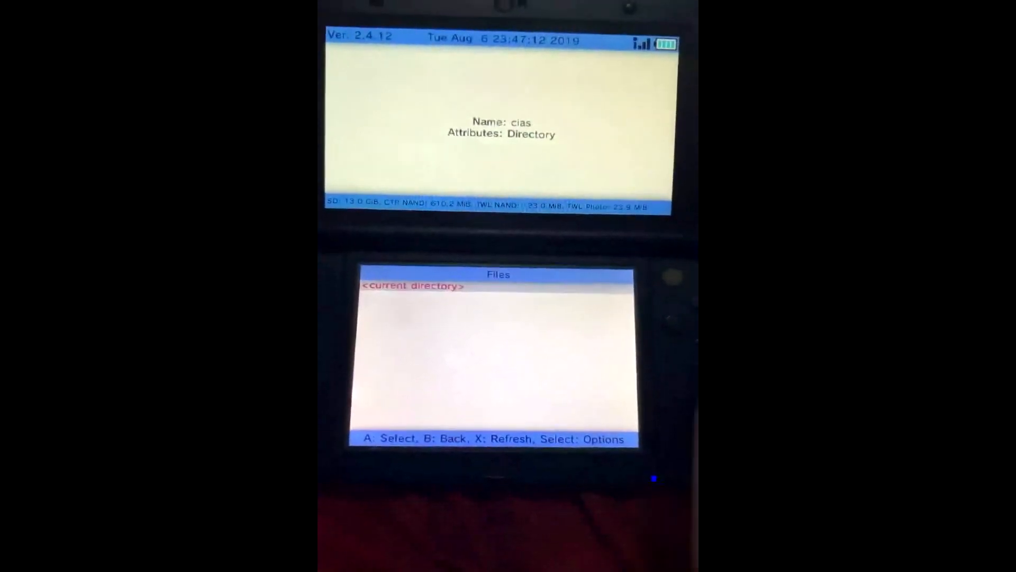
key("Down")
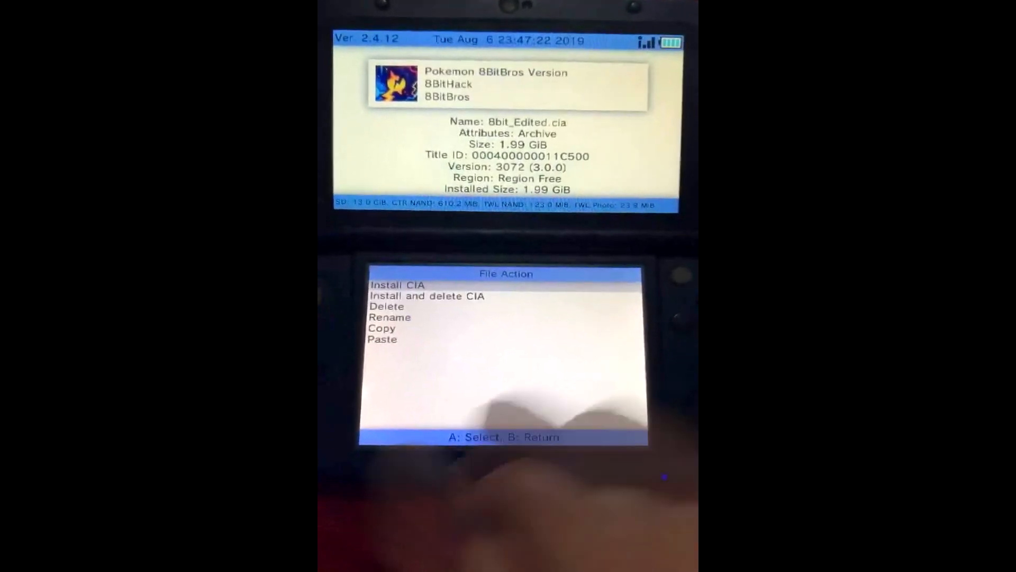
key("Down")
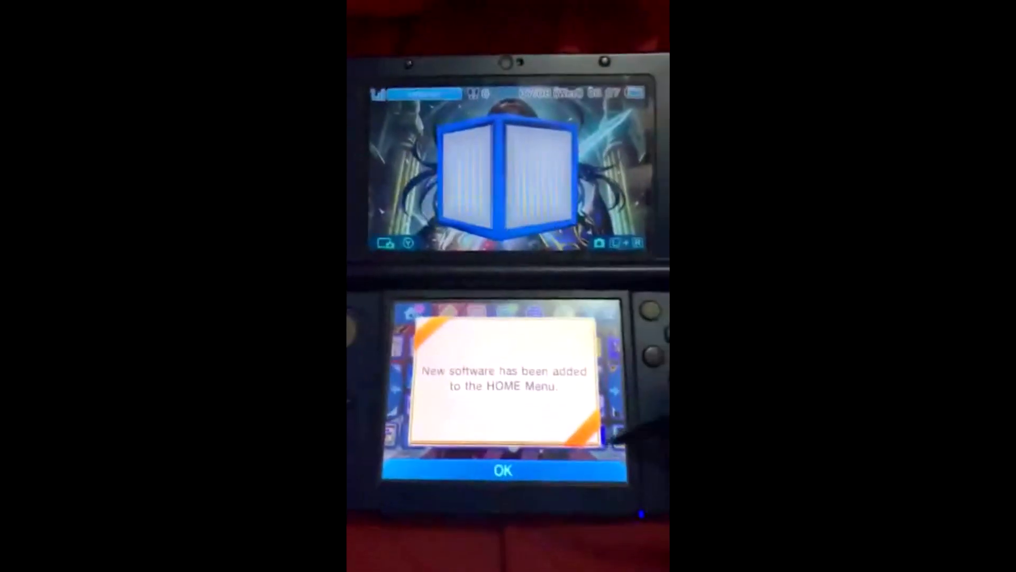
left_click(576, 477)
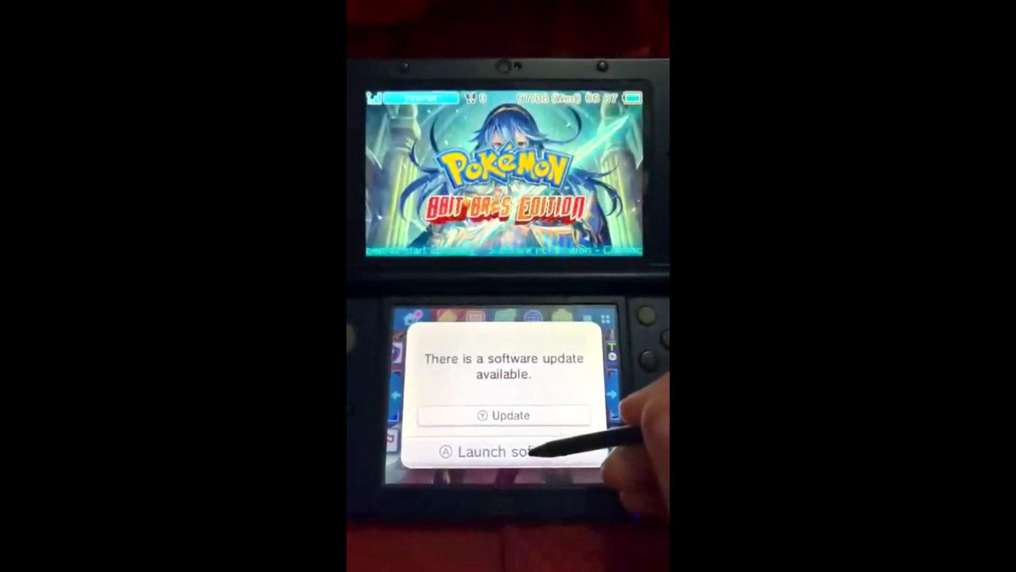
left_click(534, 450)
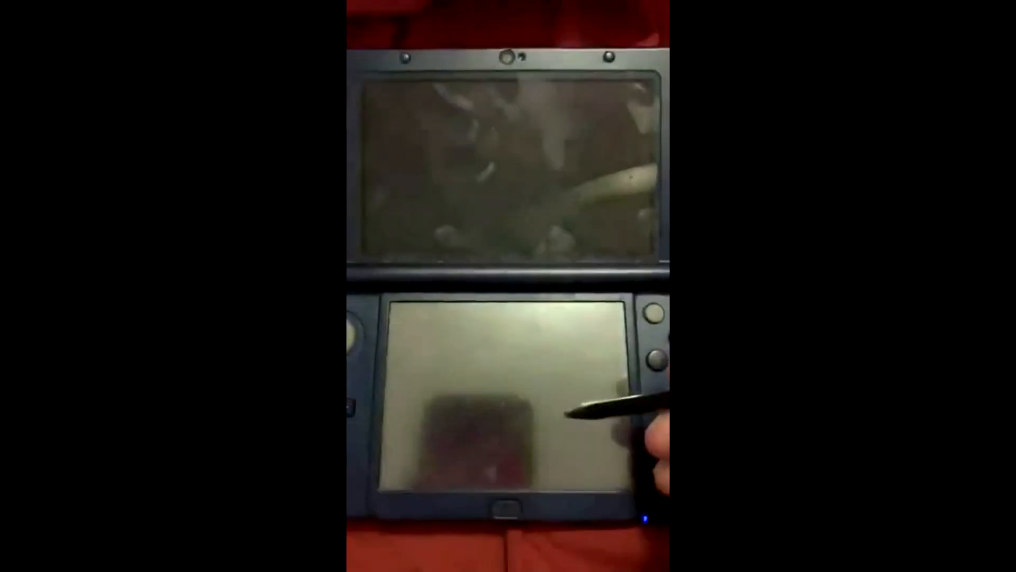